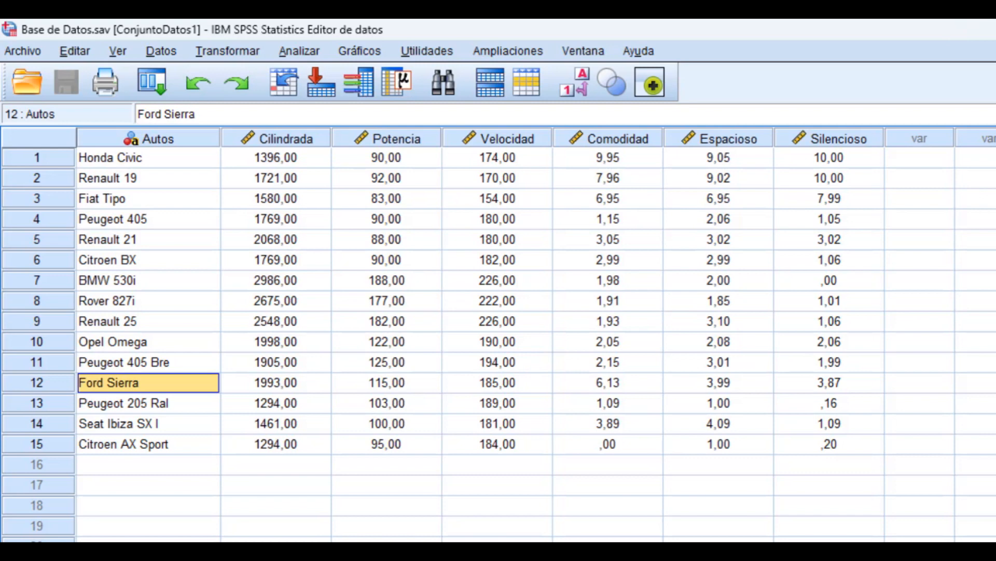
pyautogui.click(310, 45)
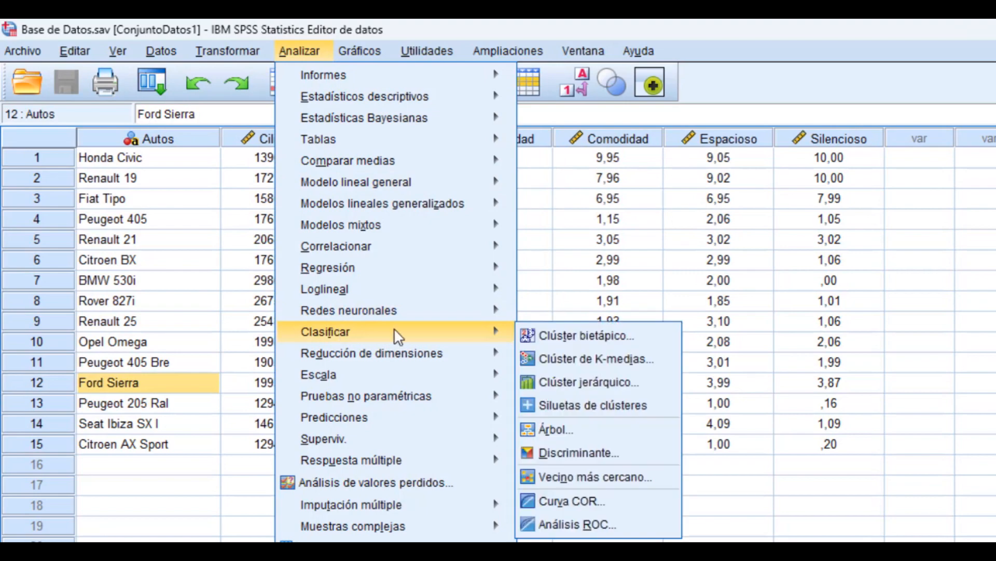
pyautogui.moveTo(488, 332)
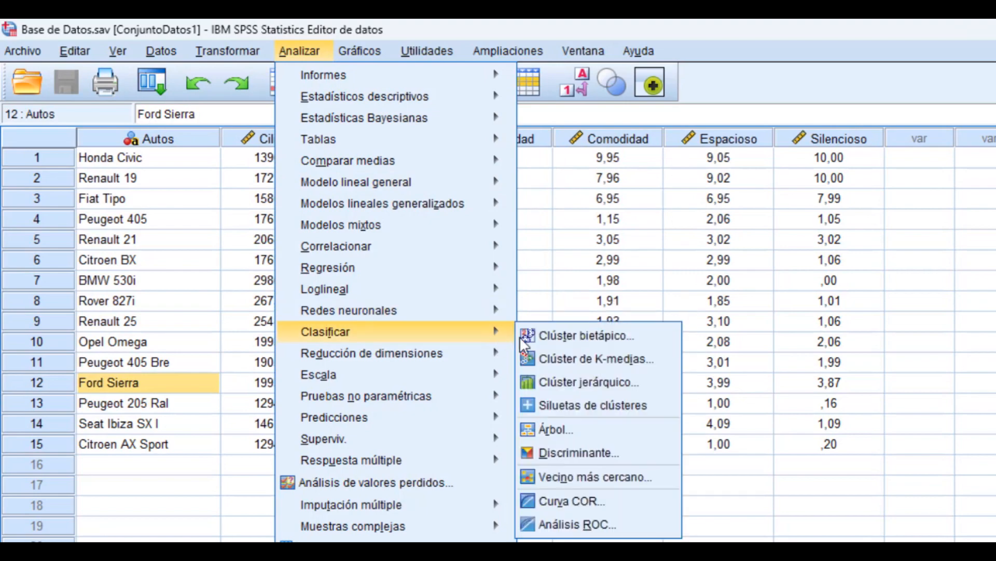
pyautogui.click(547, 384)
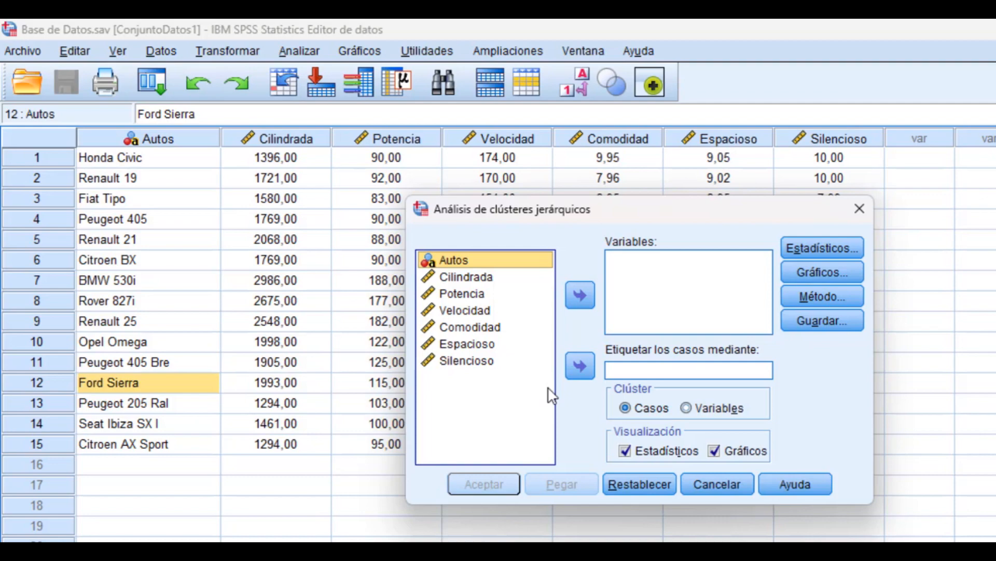
pyautogui.click(724, 485)
# - Start a factor analysis with Cilindrada, Potencia, Velocidad, Comodidad, Espacioso and Silencioso as the variables
pyautogui.click(300, 54)
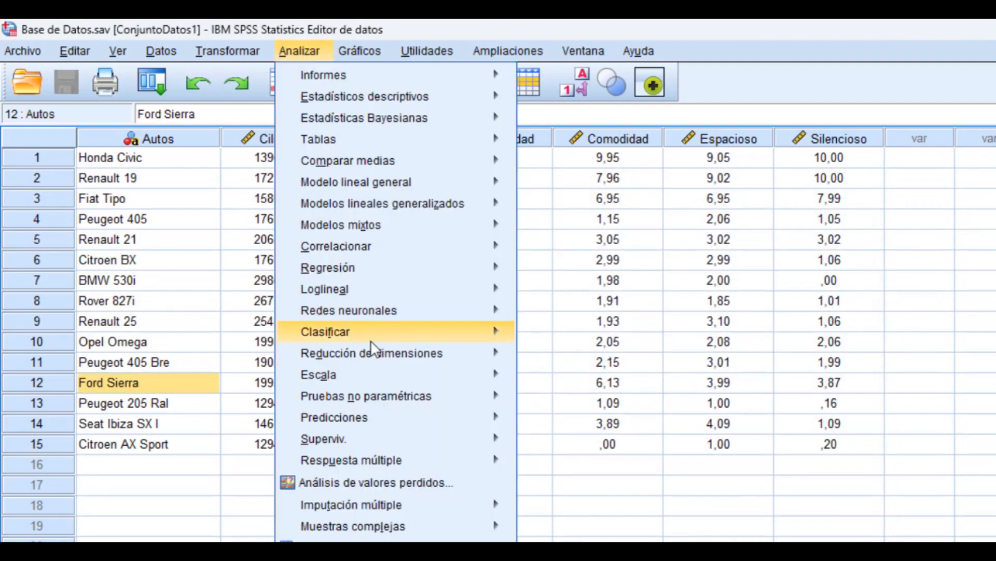
pyautogui.moveTo(367, 349)
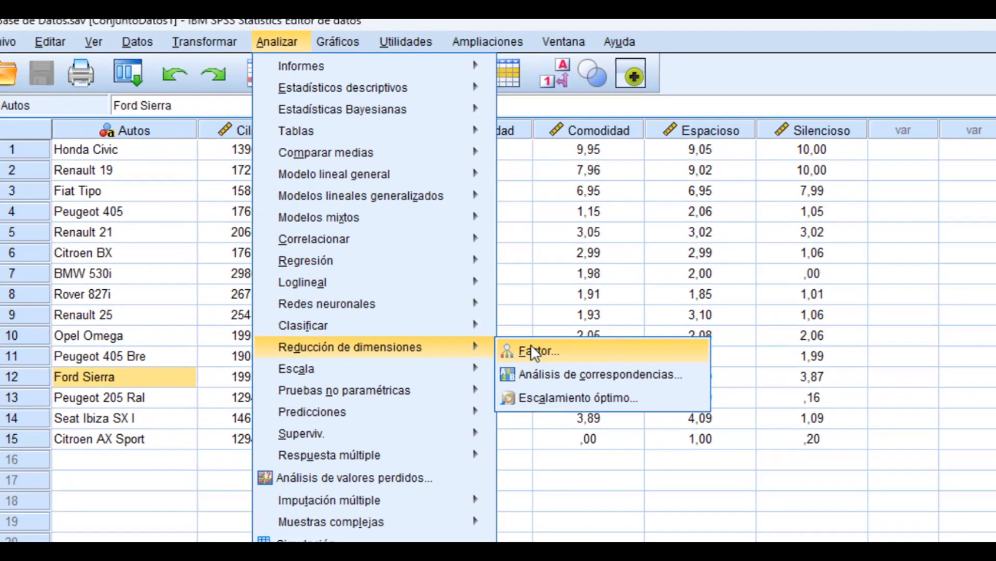
pyautogui.click(551, 356)
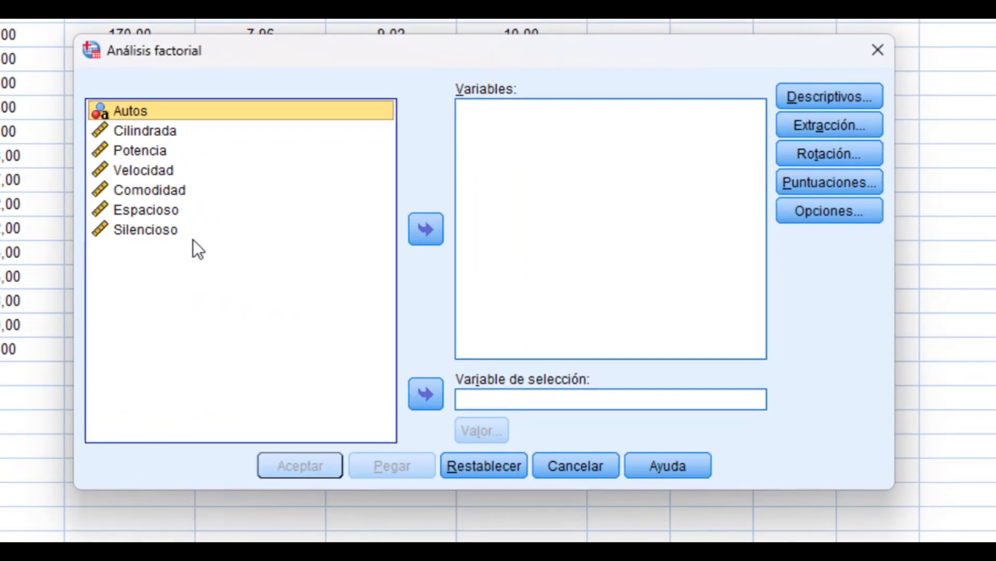
pyautogui.click(136, 133)
pyautogui.hotkey('shift', 'Down')
pyautogui.hotkey('shift', 'Down')
pyautogui.hotkey('shift', 'Down')
pyautogui.hotkey('shift', 'Down')
pyautogui.hotkey('shift', 'Down')
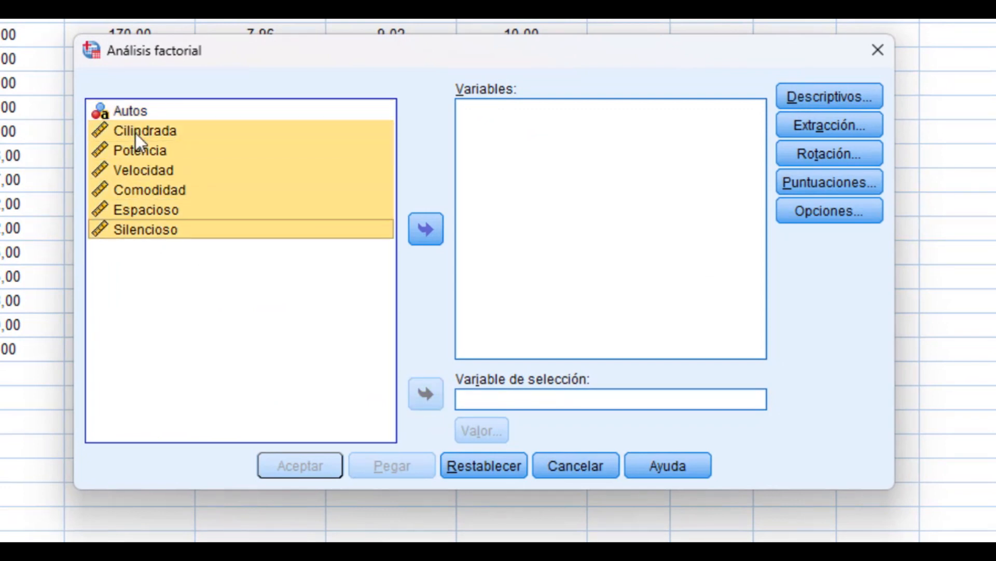
pyautogui.click(435, 227)
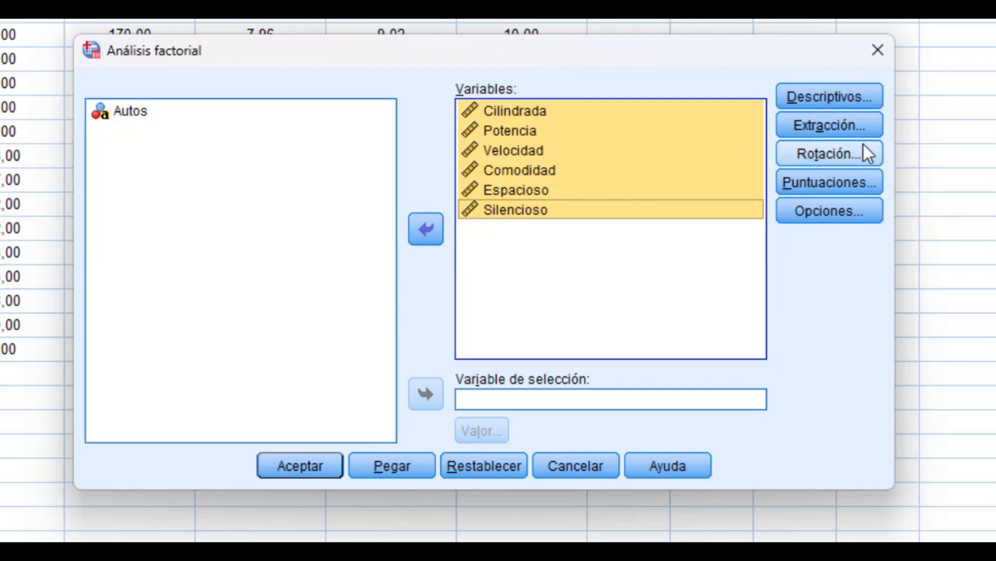
# - Set the factor extraction to a fixed number of 2 factors
pyautogui.click(824, 126)
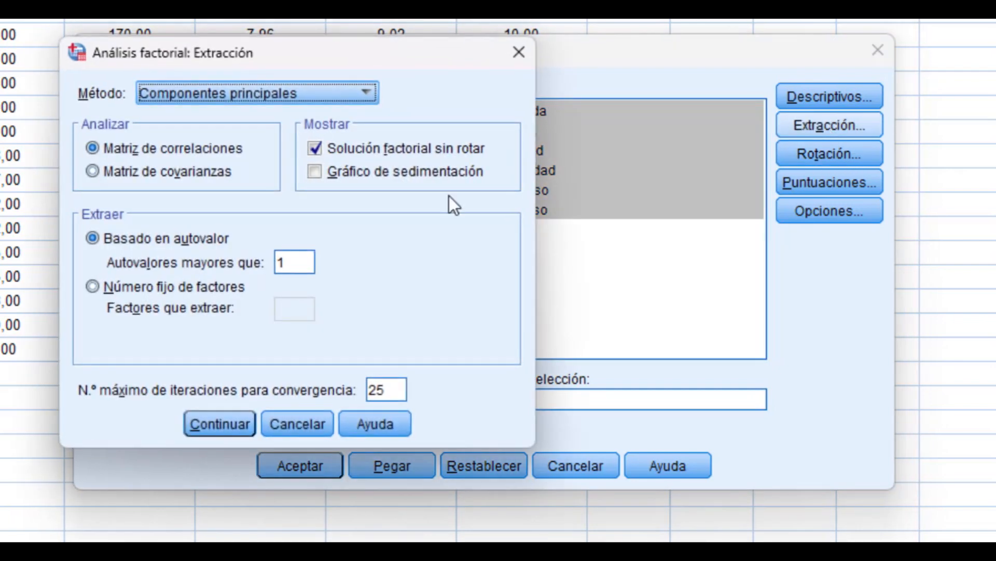
pyautogui.click(206, 285)
pyautogui.click(304, 305)
pyautogui.write('2')
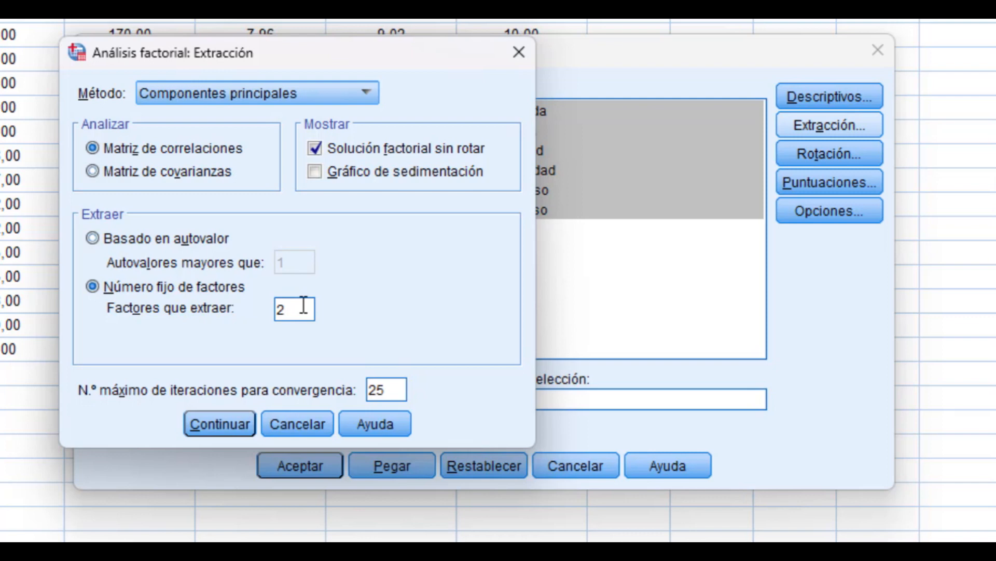
pyautogui.click(205, 418)
# - Choose Varimax as the rotation method for the factor analysis
pyautogui.click(805, 158)
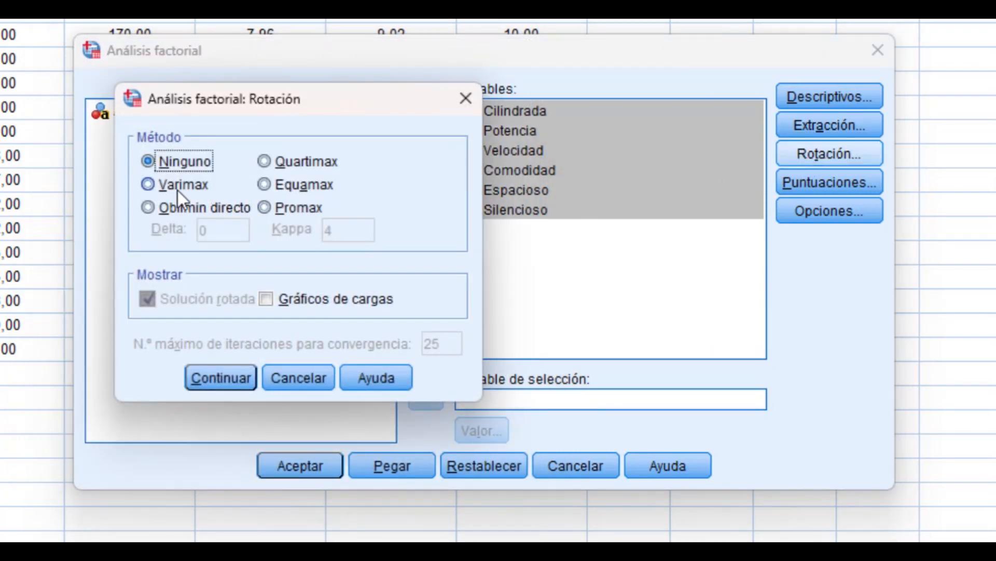
pyautogui.click(178, 190)
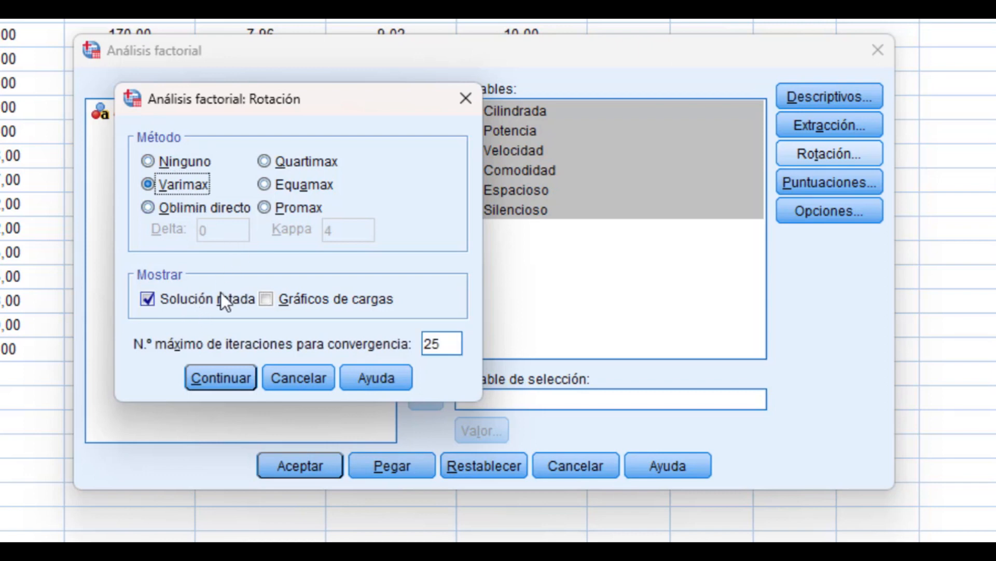
pyautogui.click(222, 375)
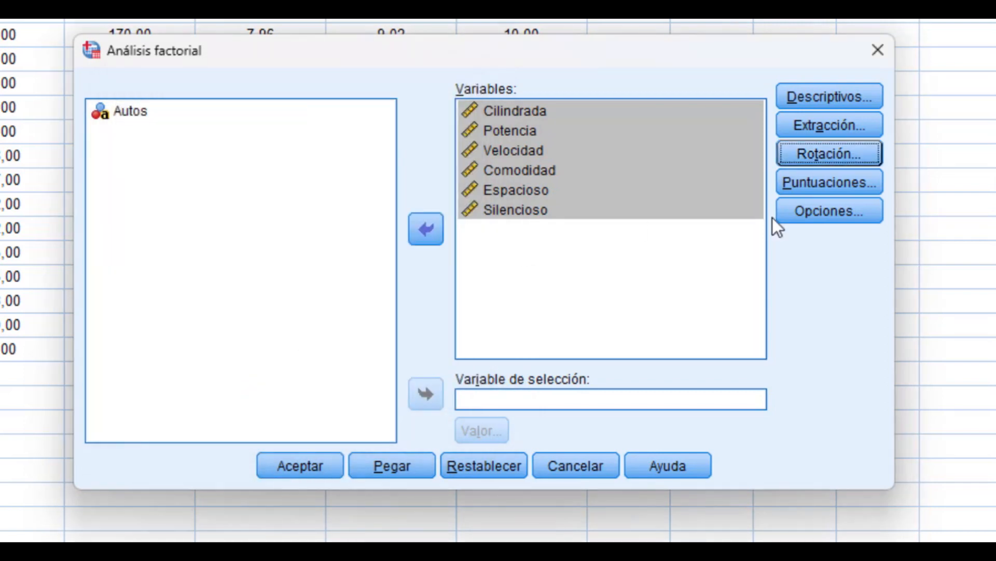
# - Save the factor scores as variables with the regression method and run the factor analysis
pyautogui.click(815, 185)
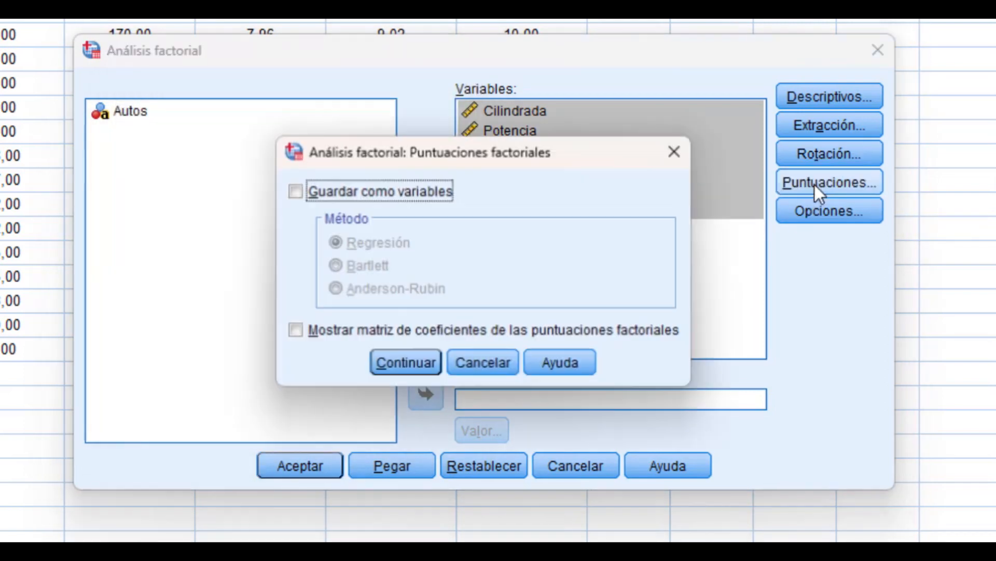
pyautogui.click(385, 201)
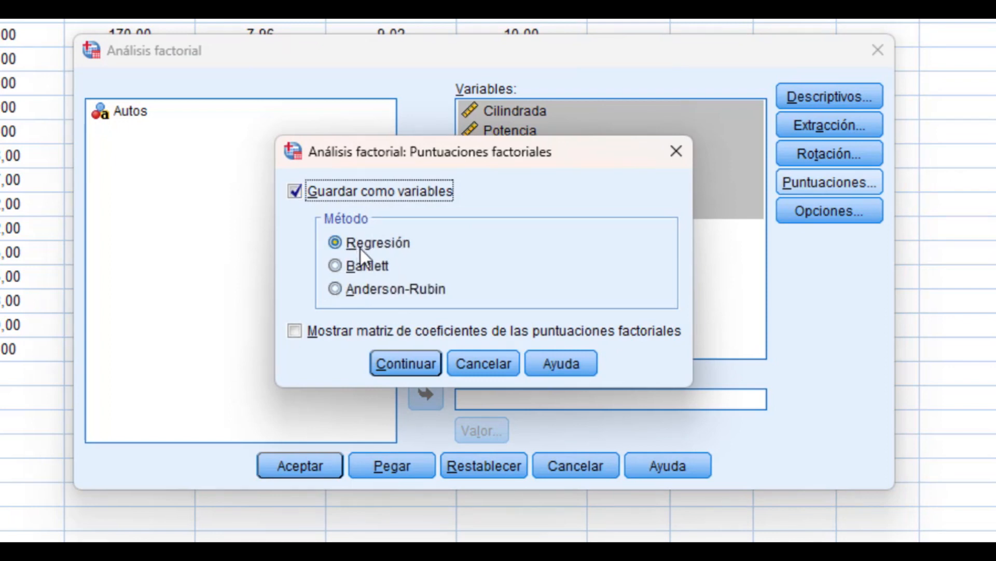
pyautogui.click(389, 359)
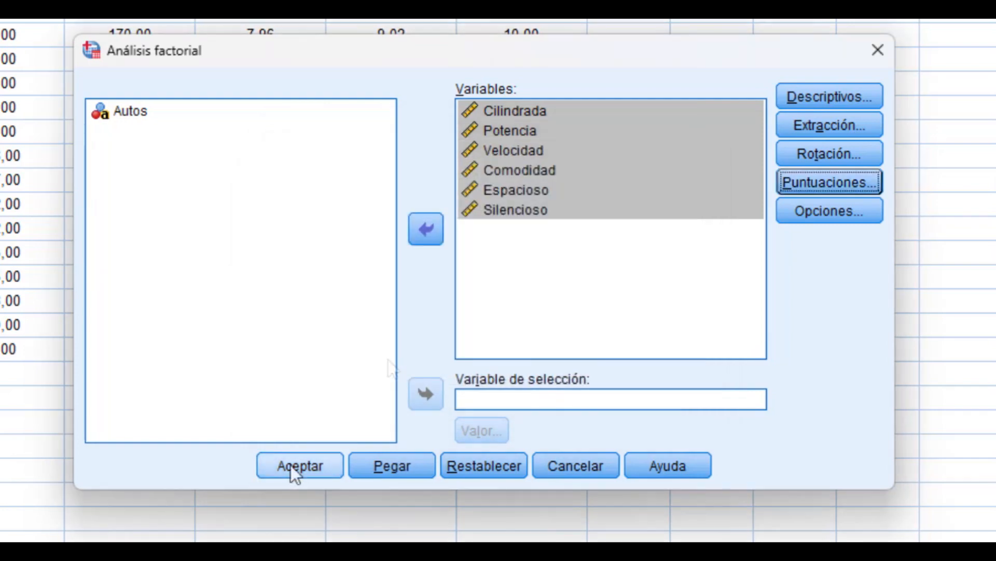
pyautogui.click(299, 465)
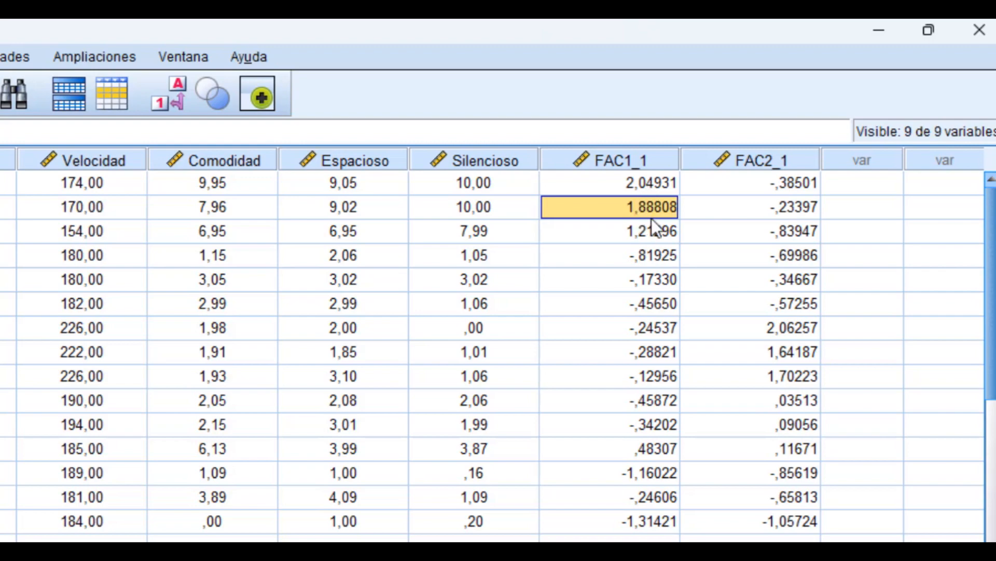
# - Rename the factor score variables FAC1_1 and FAC2_1 as Confort and Rendimiento
pyautogui.click(643, 160)
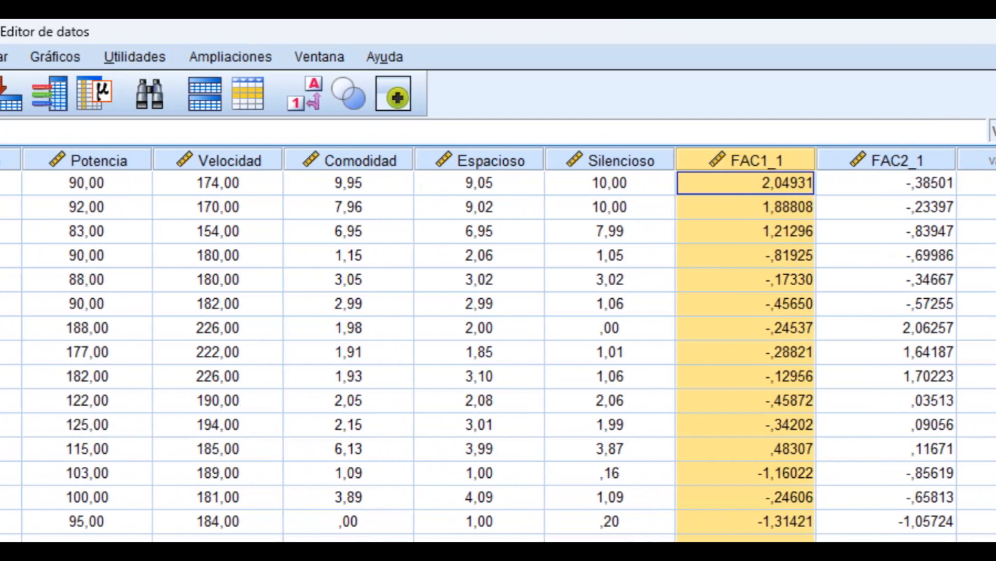
pyautogui.hotkey('ctrl', 't')
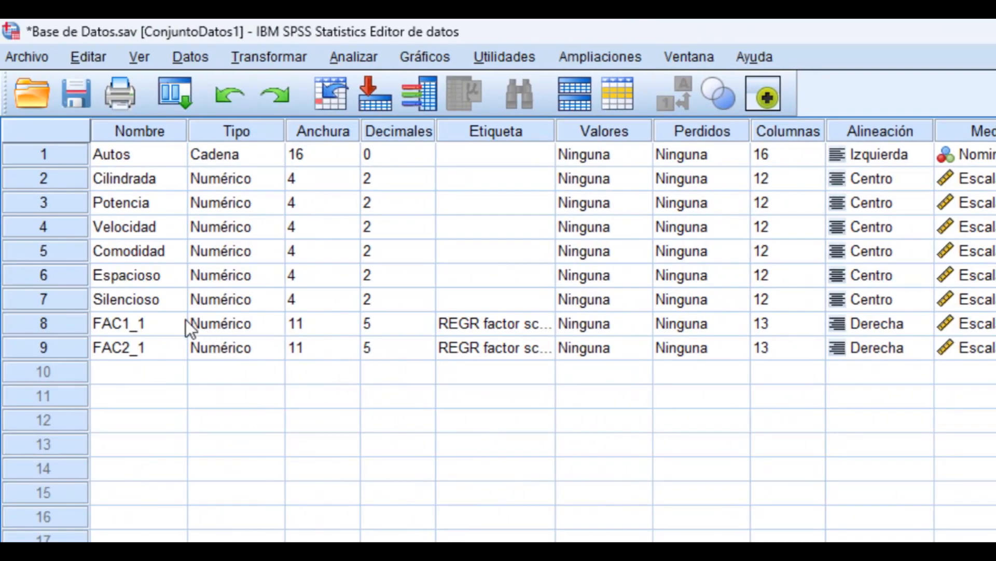
pyautogui.click(156, 319)
pyautogui.write('Confort')
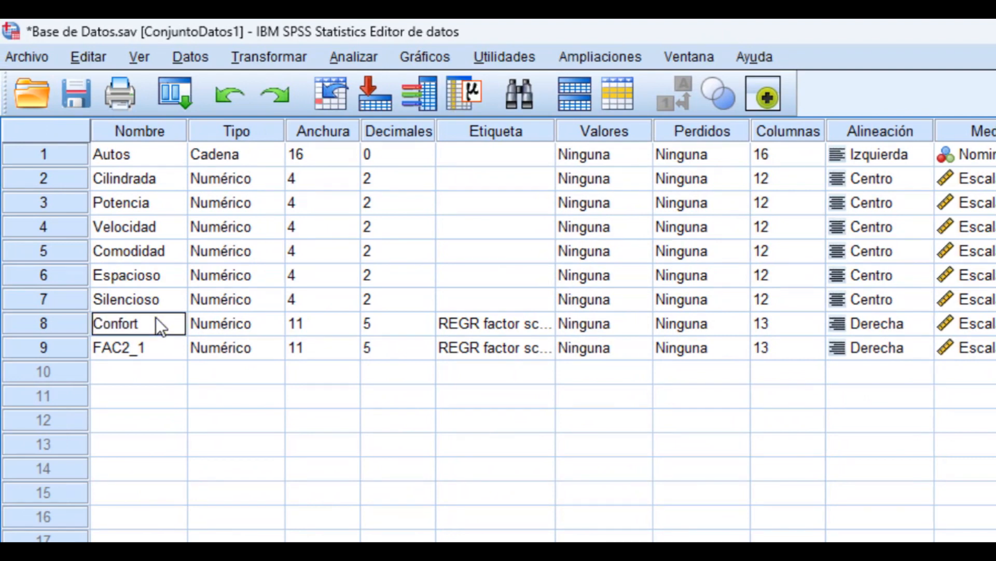
pyautogui.press('Return')
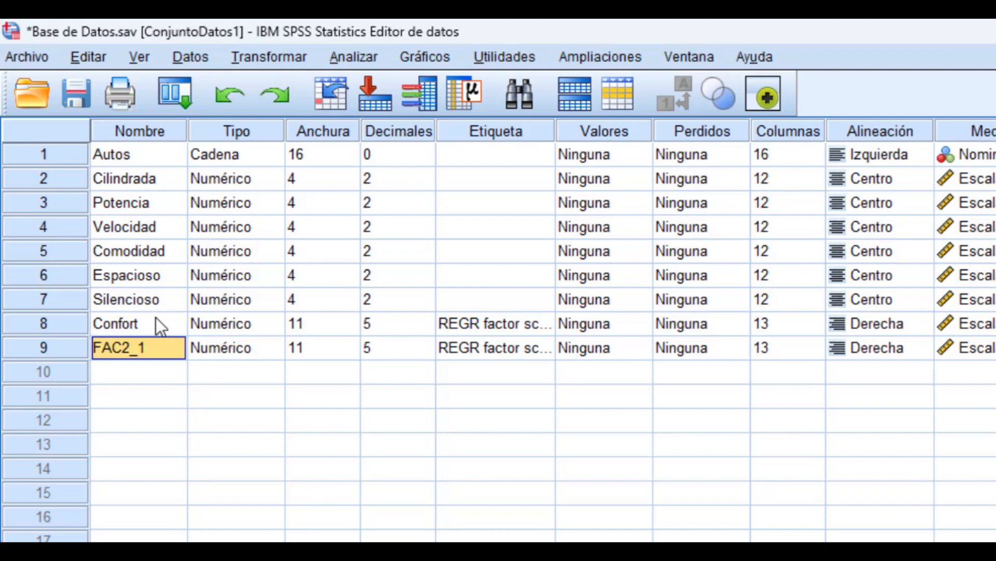
pyautogui.write('Rendimiento')
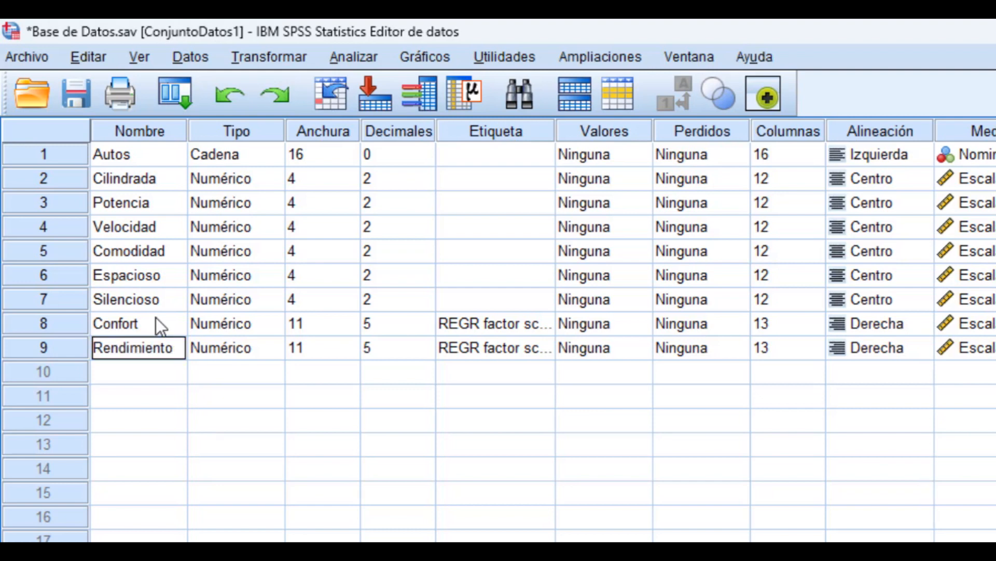
# - Clear the labels of the Confort and Rendimiento variables
pyautogui.moveTo(475, 320); pyautogui.dragTo(472, 353)
pyautogui.press('Delete')
pyautogui.click(236, 374)
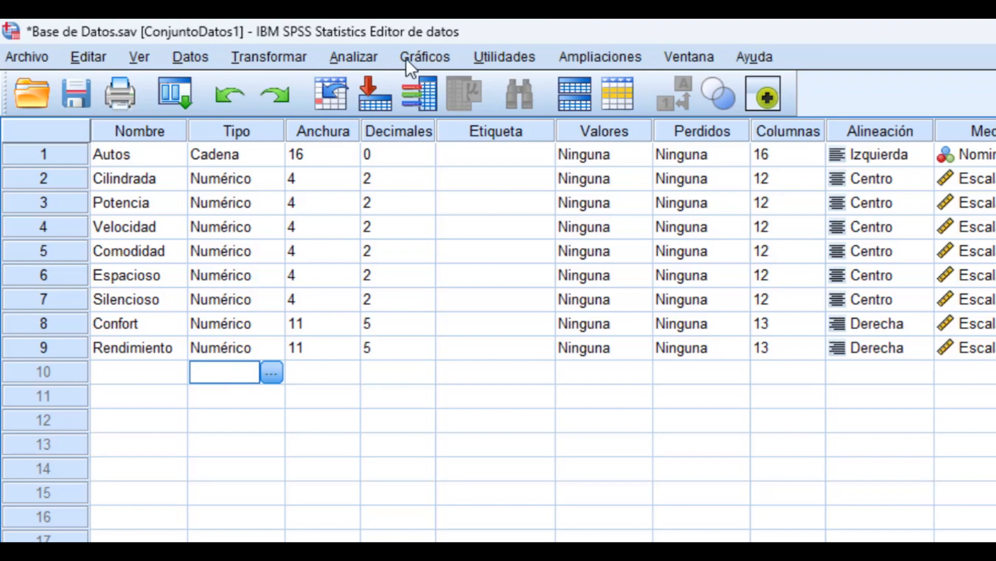
# - Start a hierarchical cluster analysis with Confort and Rendimiento as the variables
pyautogui.click(351, 57)
pyautogui.moveTo(388, 397)
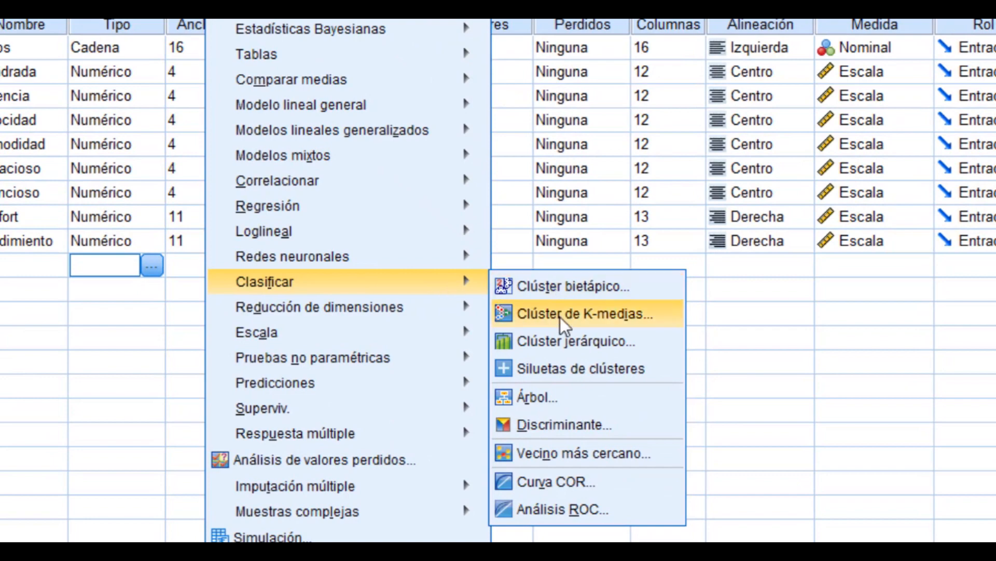
pyautogui.click(570, 343)
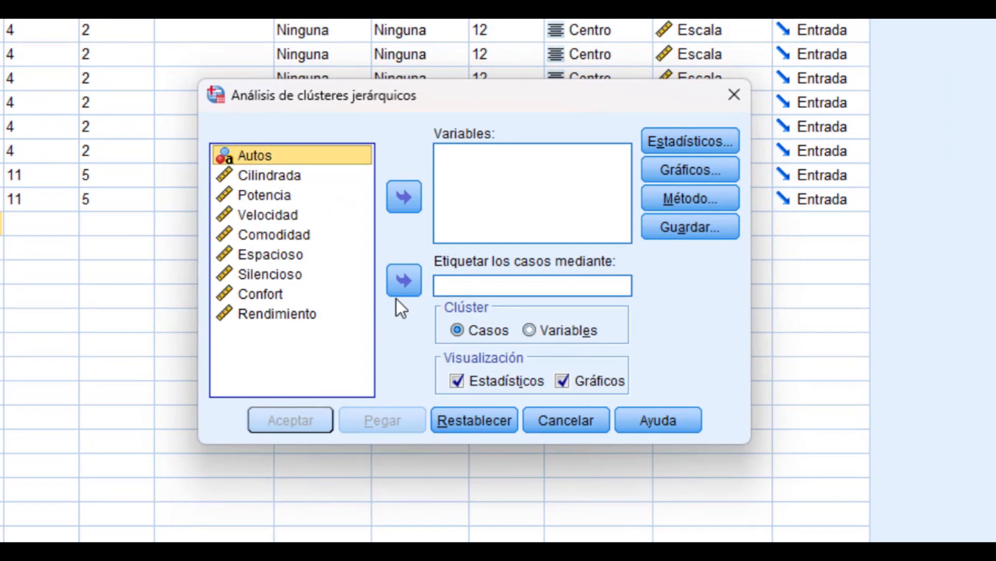
pyautogui.click(282, 296)
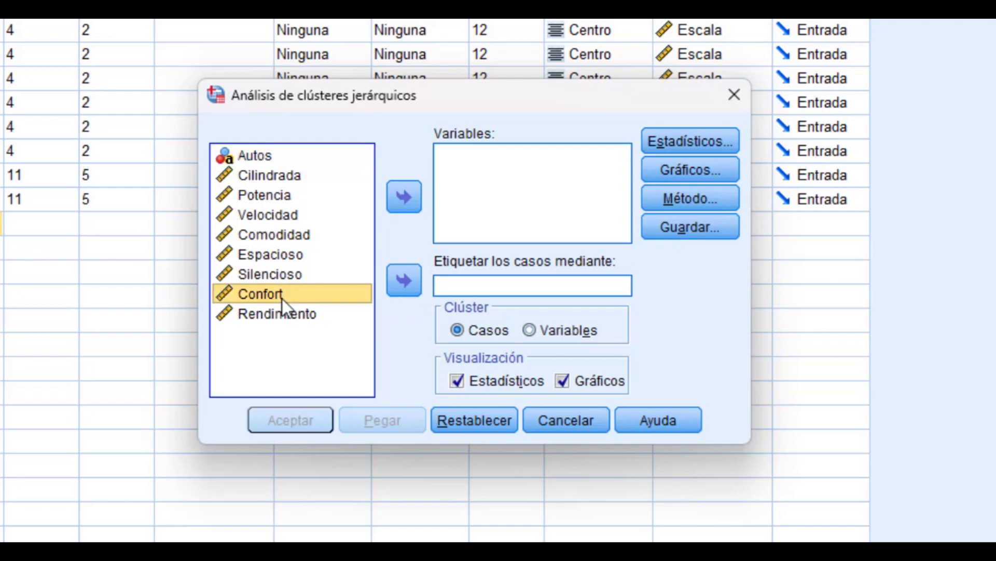
pyautogui.hotkey('shift', 'Down')
pyautogui.click(415, 200)
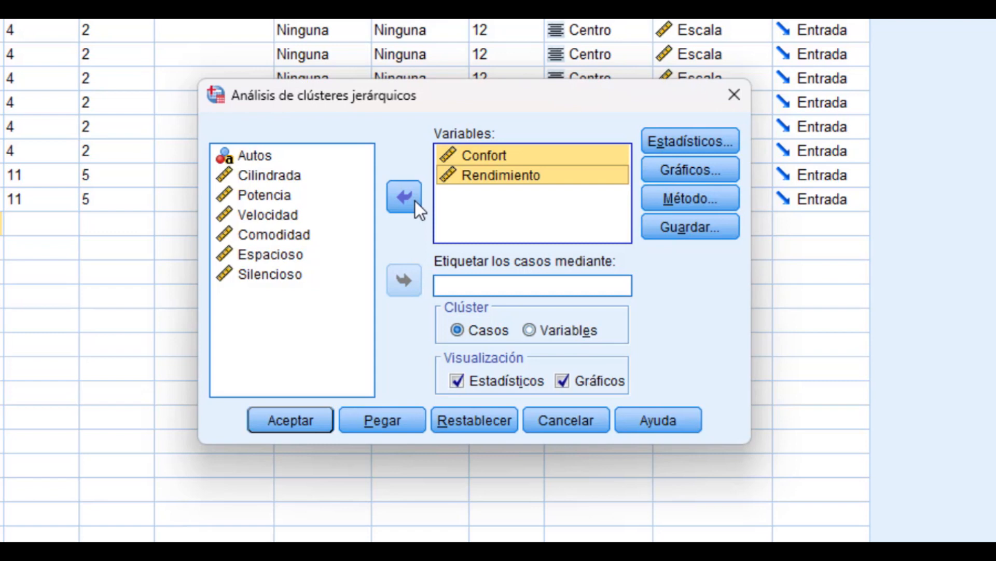
# - Add the proximity matrix to the cluster statistics and accept the plot settings
pyautogui.click(673, 140)
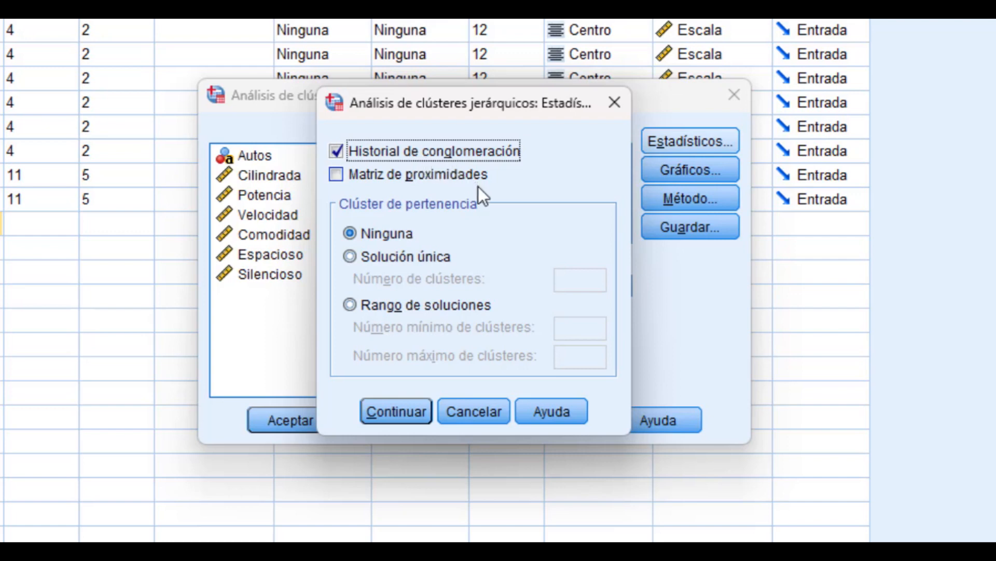
pyautogui.click(431, 179)
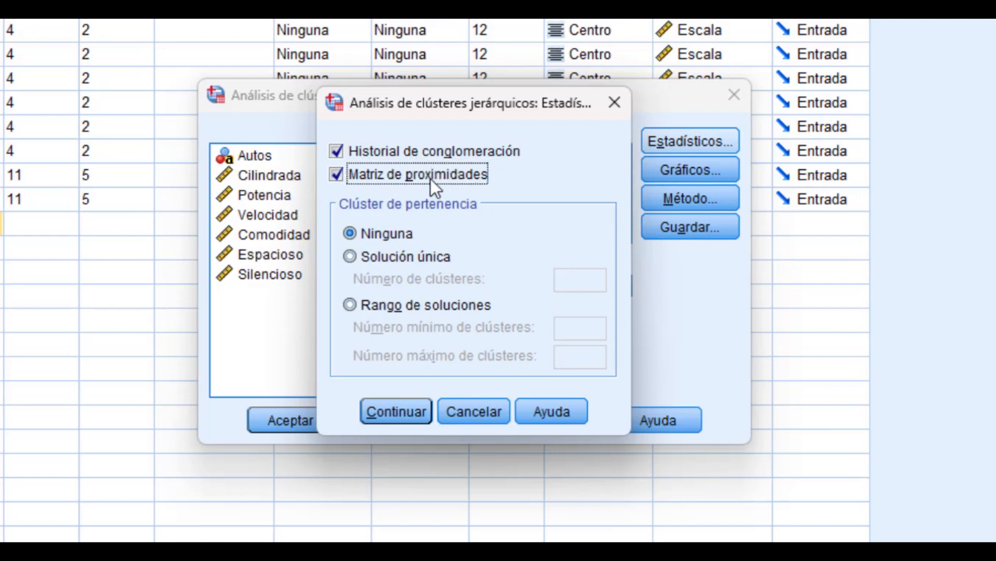
pyautogui.click(375, 408)
pyautogui.click(668, 166)
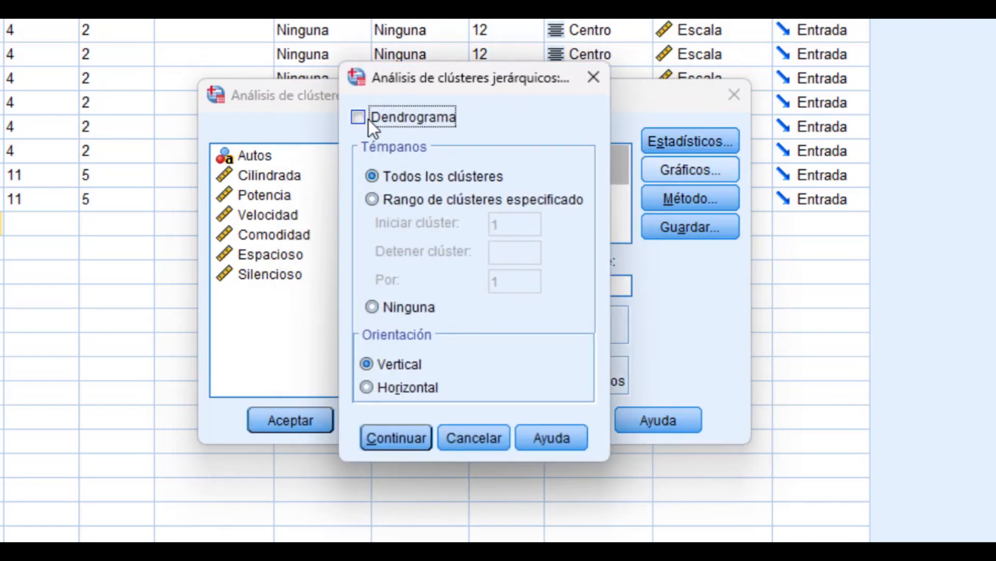
pyautogui.click(381, 438)
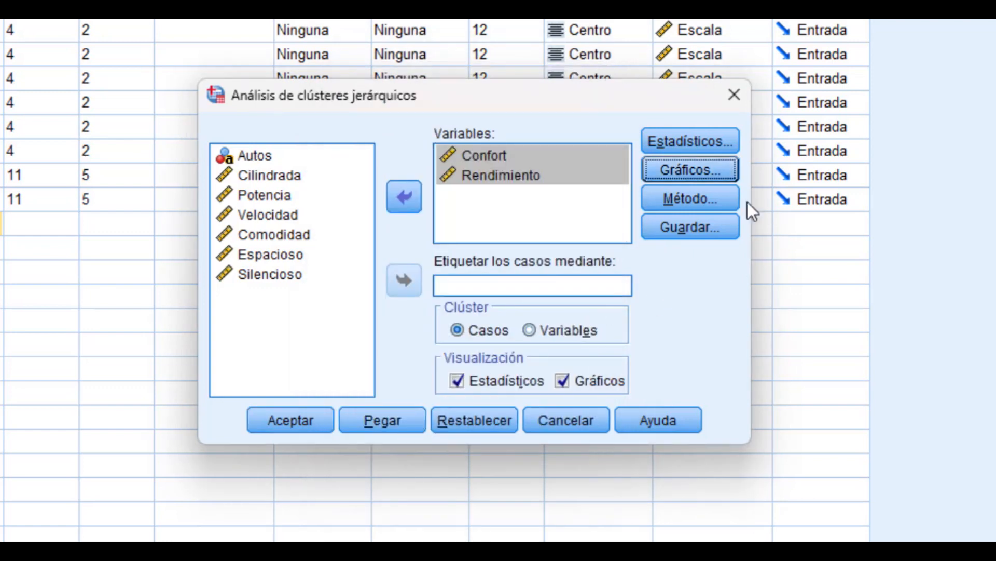
# - Set the clustering method to Método de Ward and the interval measure to Distancia euclídea
pyautogui.click(725, 198)
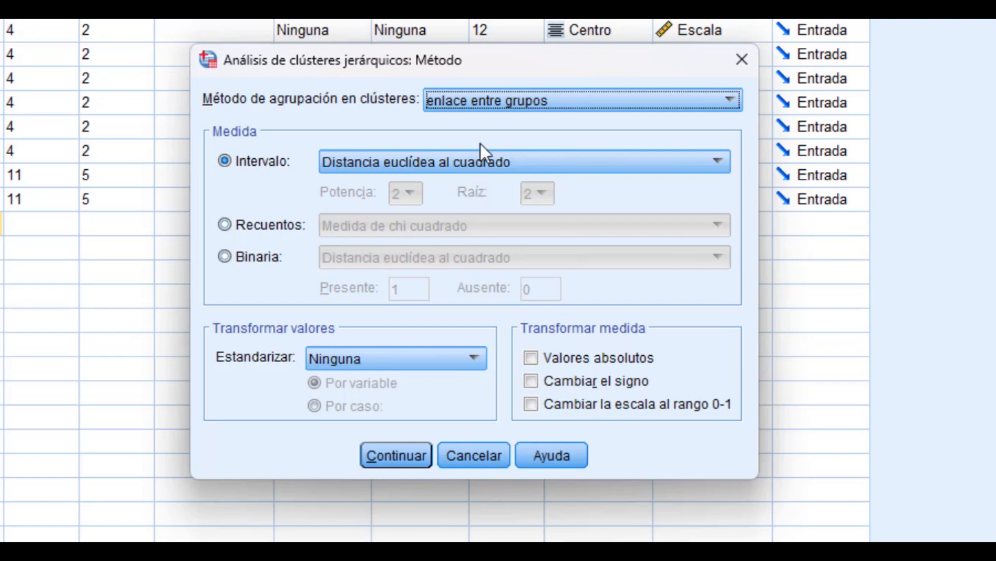
pyautogui.click(447, 100)
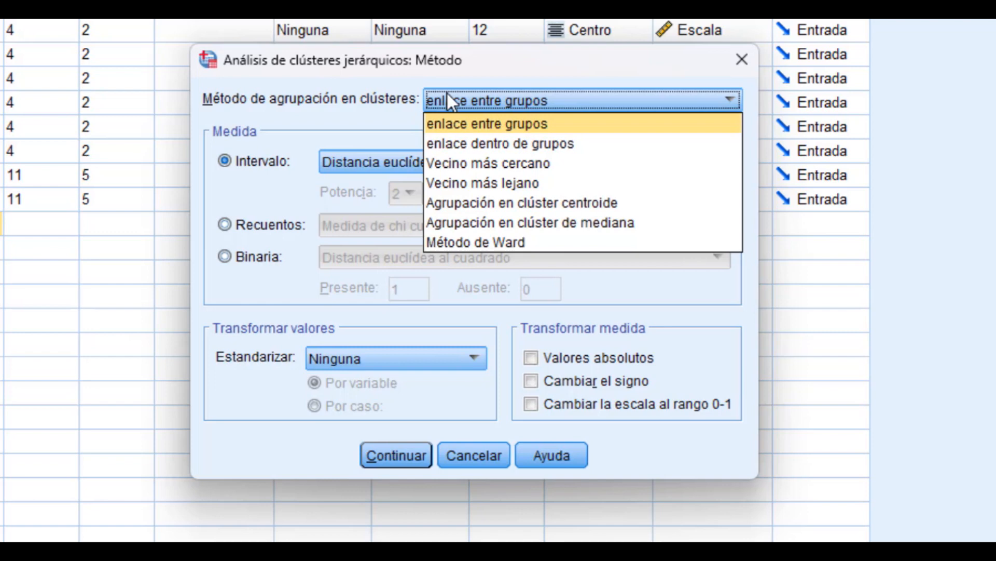
pyautogui.click(441, 243)
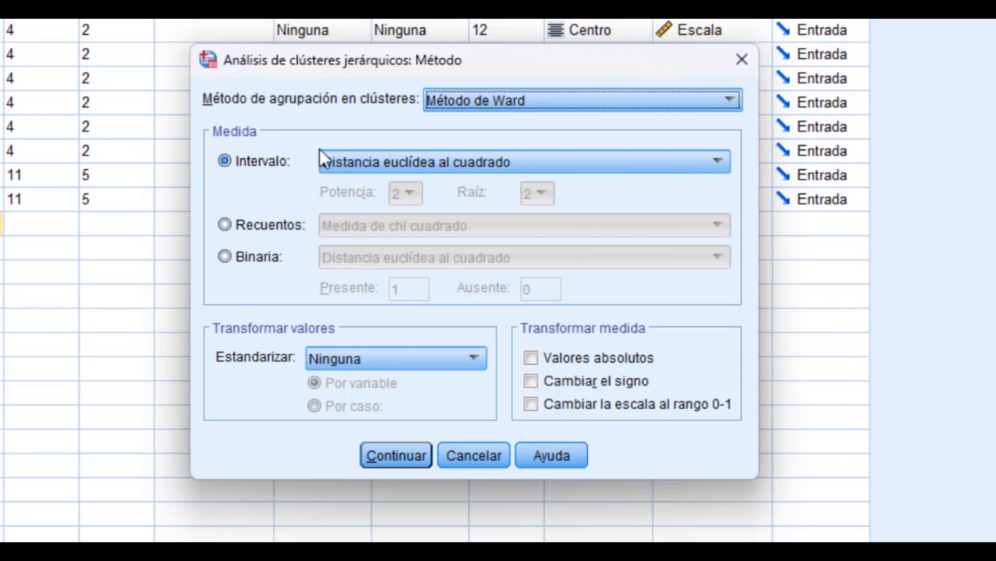
pyautogui.click(352, 157)
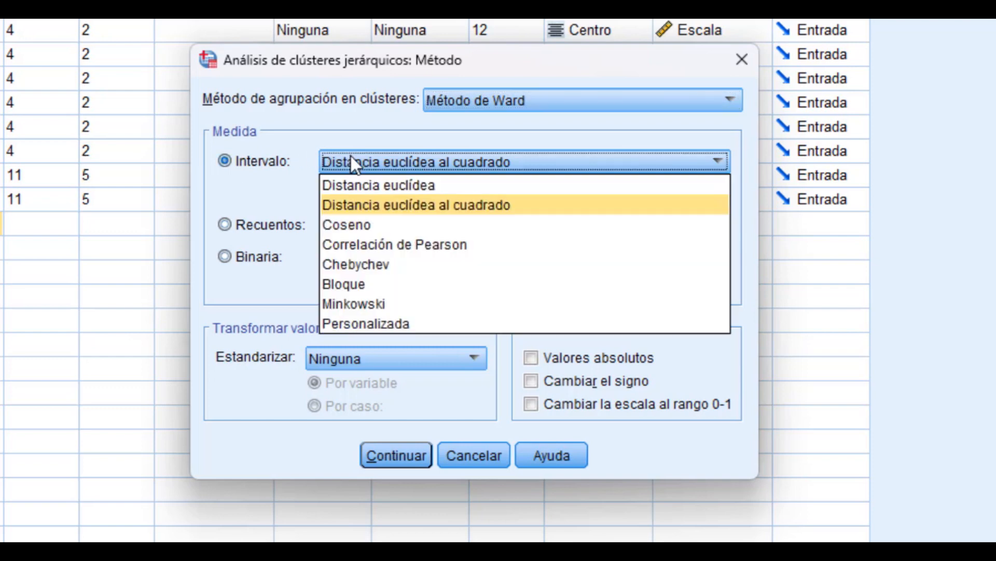
pyautogui.click(360, 188)
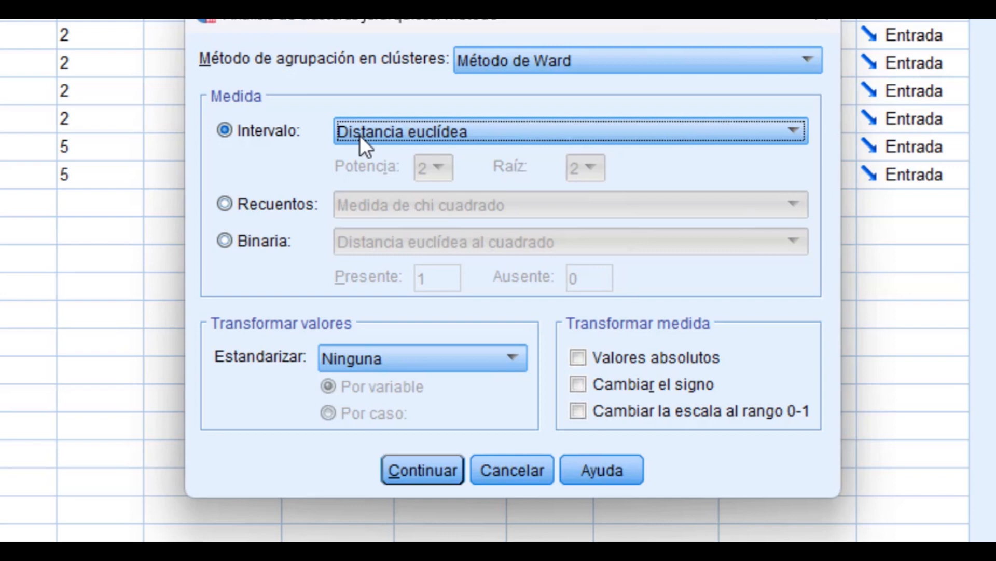
# - Keep value standardization at Ninguna, rescale the measure to the 0-1 range, and run the cluster analysis
pyautogui.click(396, 353)
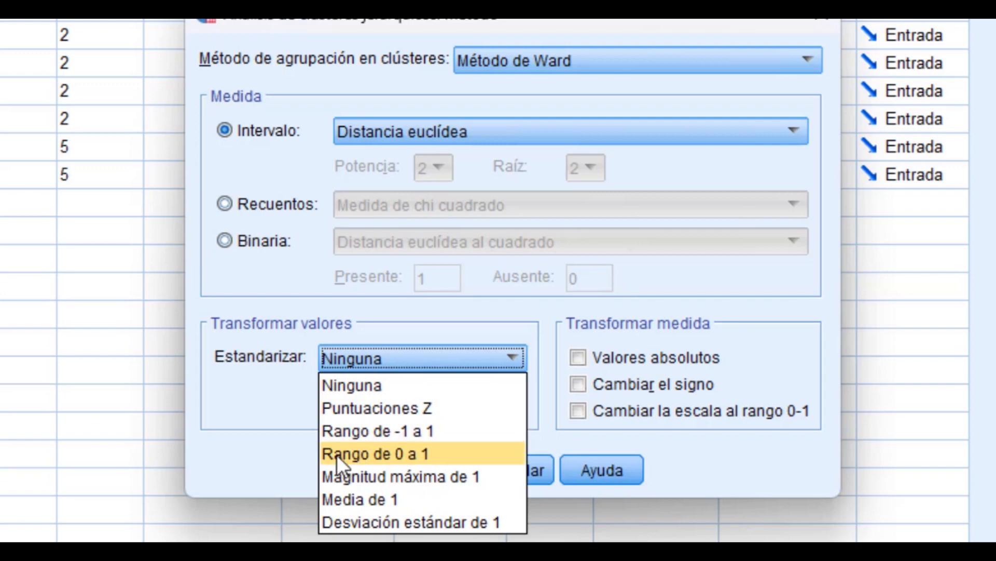
pyautogui.click(362, 325)
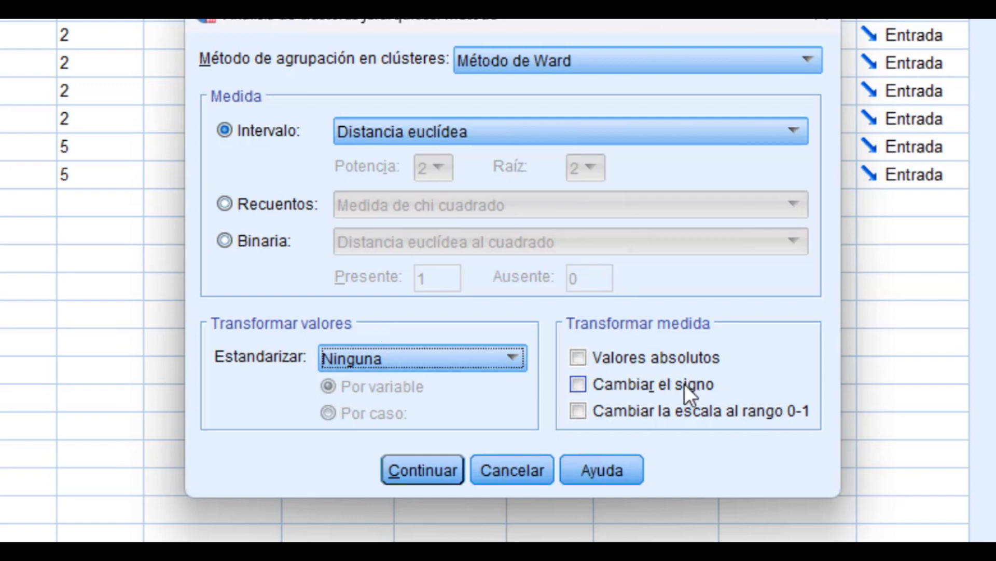
pyautogui.click(659, 410)
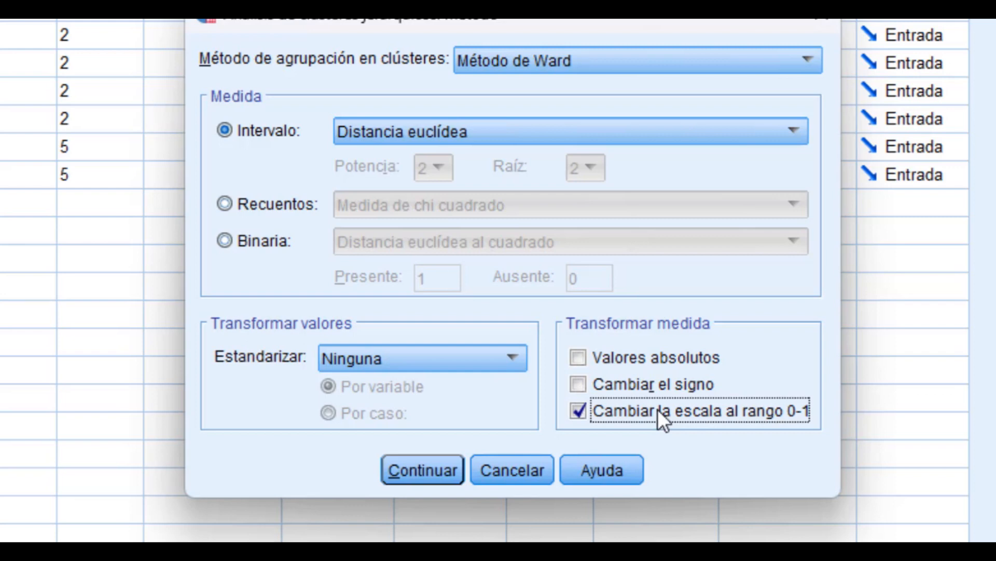
pyautogui.click(454, 467)
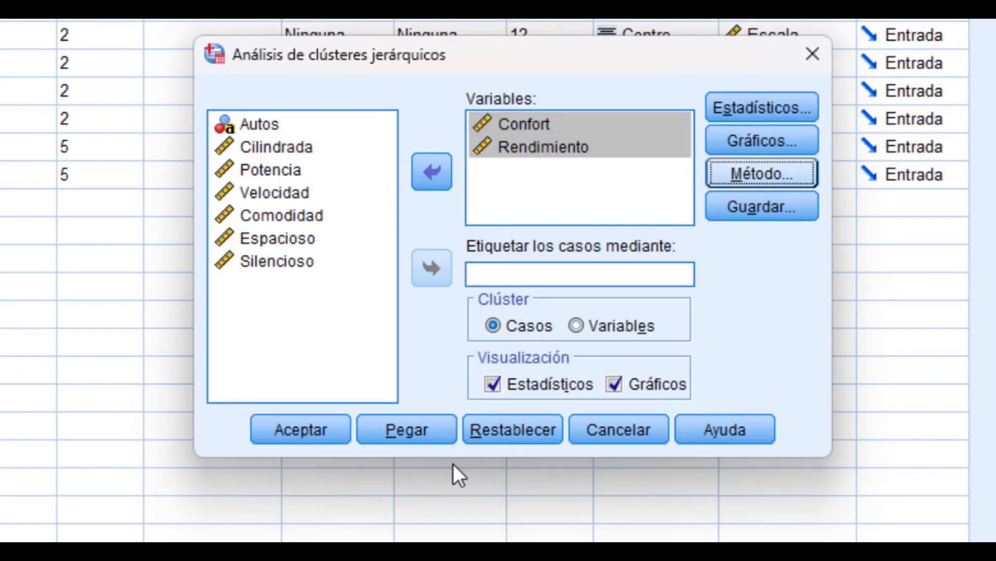
pyautogui.click(292, 438)
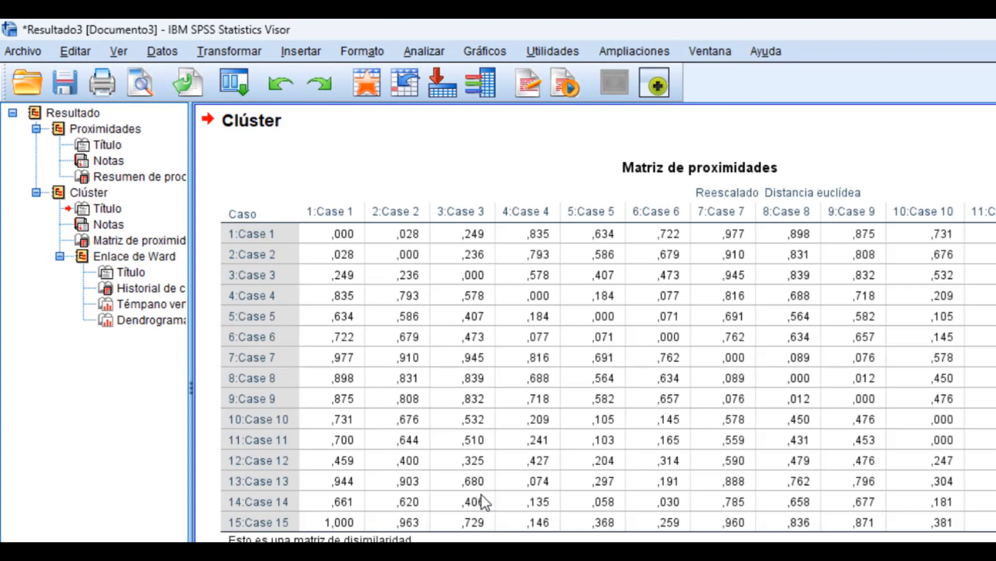
# - Examine the case processing summary and the proximity matrix in the cluster results
pyautogui.scroll(3, 482, 312)
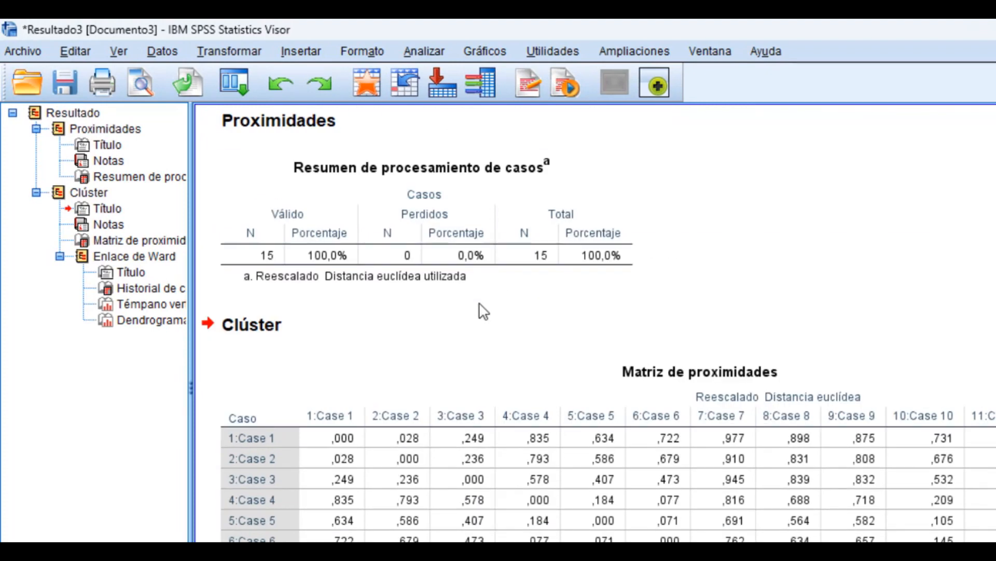
pyautogui.scroll(-3, 483, 310)
pyautogui.click(443, 352)
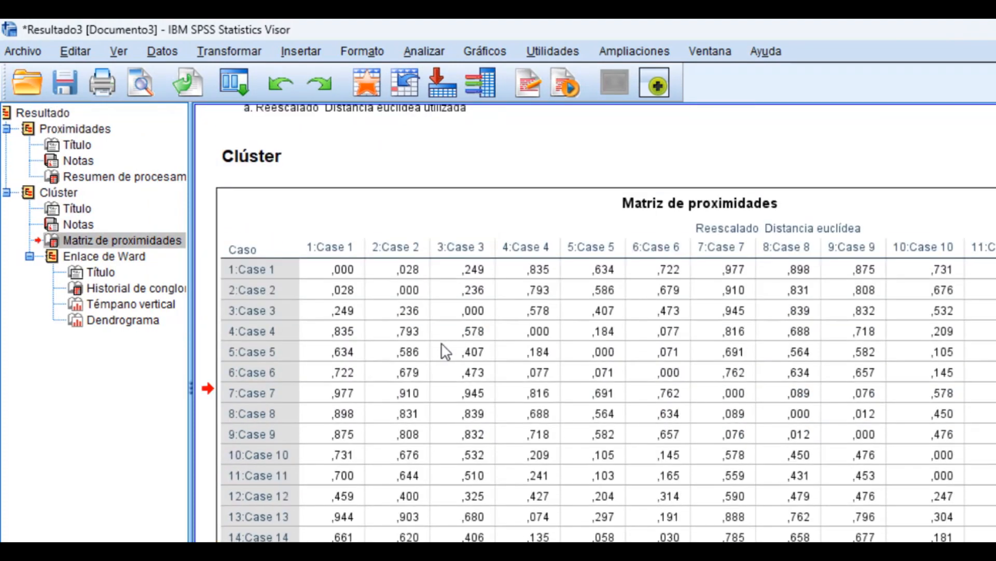
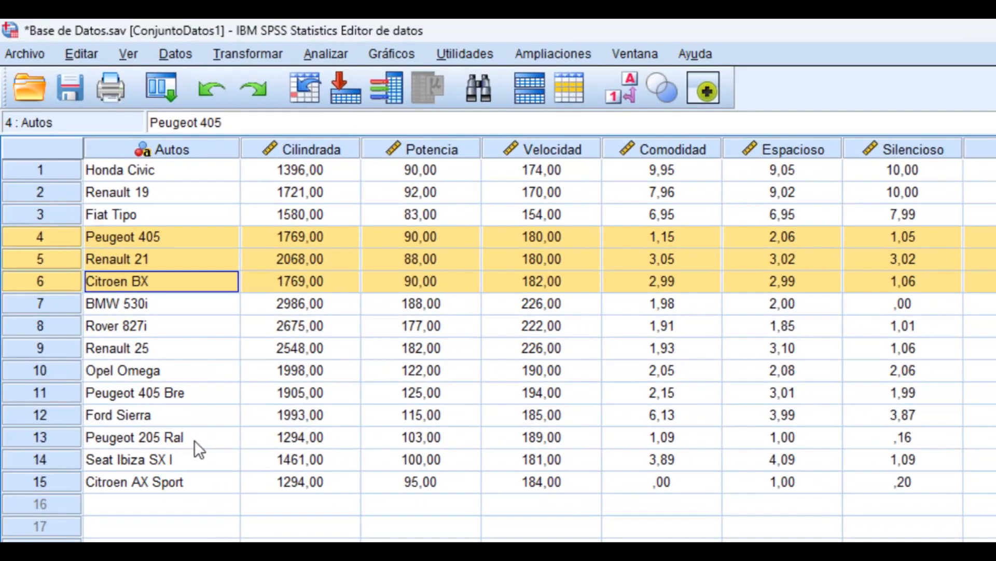
# - Start a one-way ANOVA with Confort and Rendimiento as the dependent variables
pyautogui.click(309, 49)
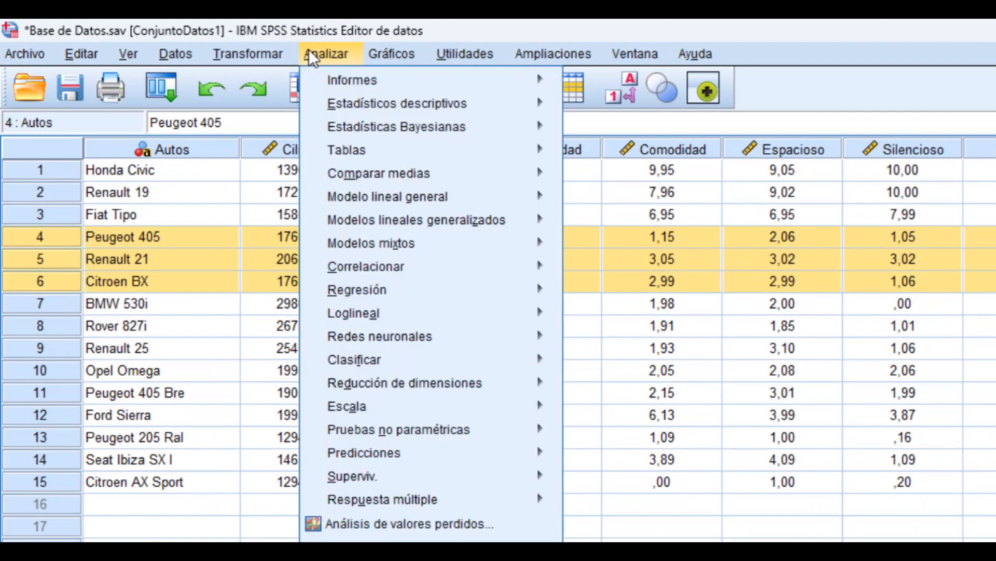
pyautogui.moveTo(354, 149)
pyautogui.moveTo(394, 172)
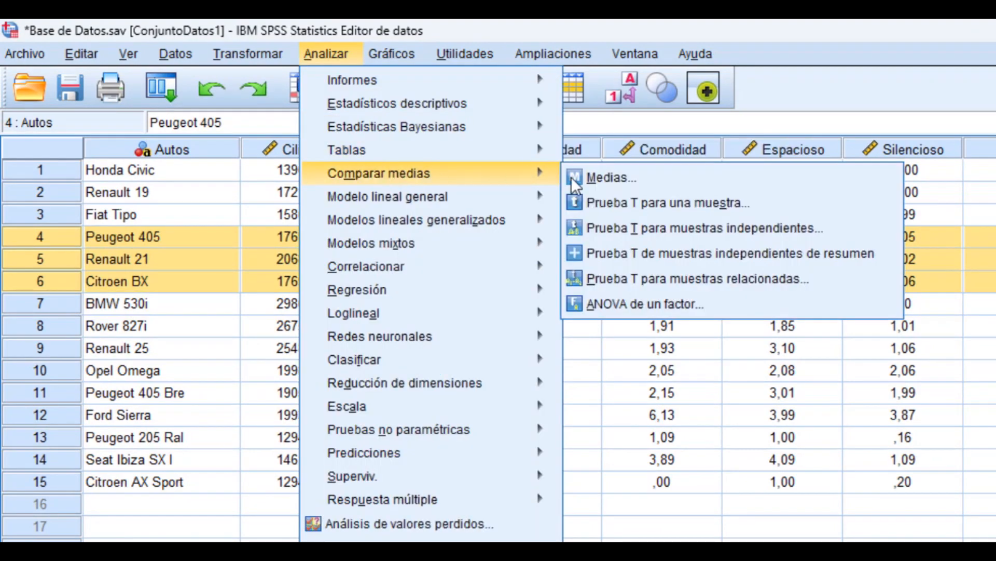
pyautogui.click(595, 295)
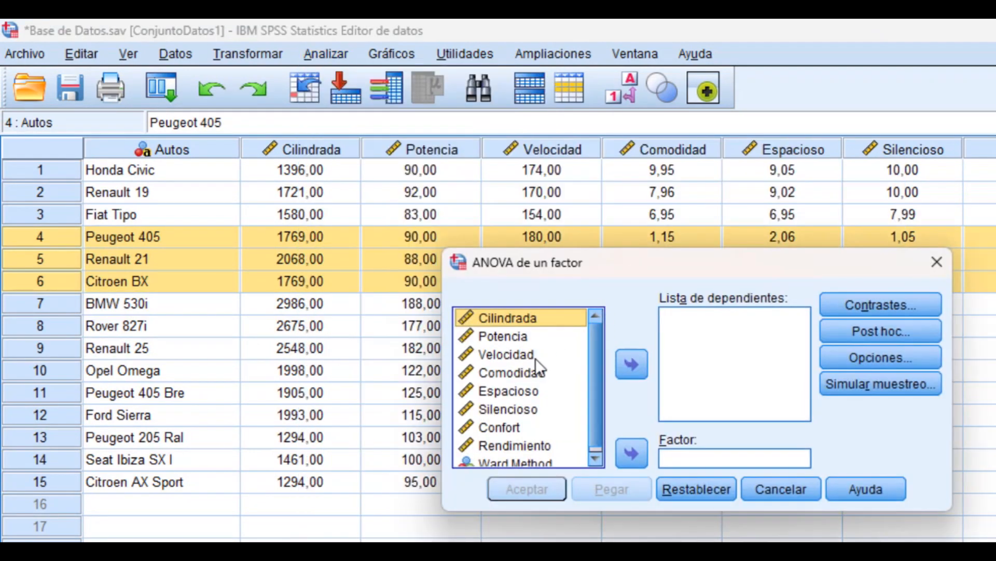
pyautogui.scroll(-1, 518, 409)
pyautogui.click(502, 425)
pyautogui.hotkey('shift', 'Down')
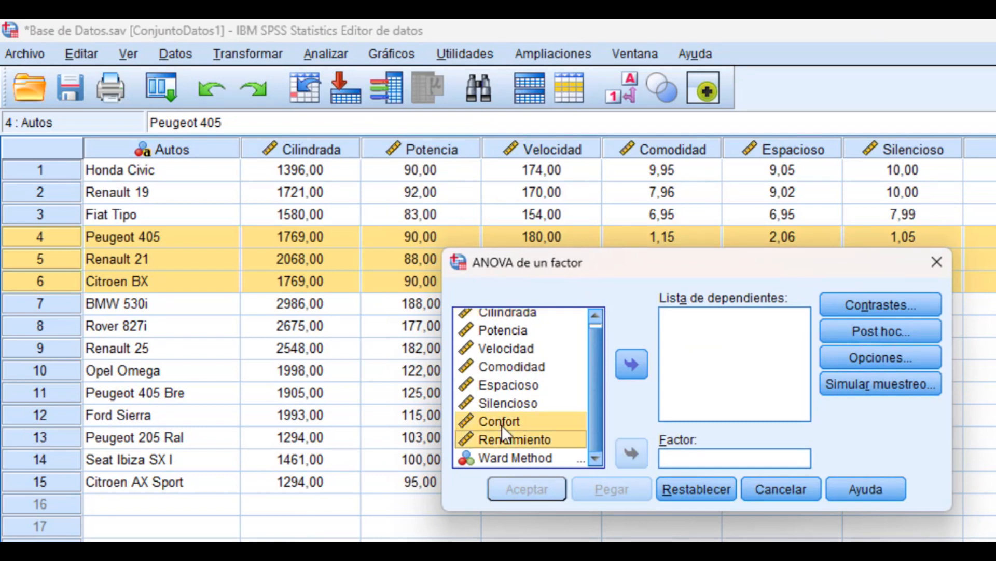
pyautogui.click(643, 364)
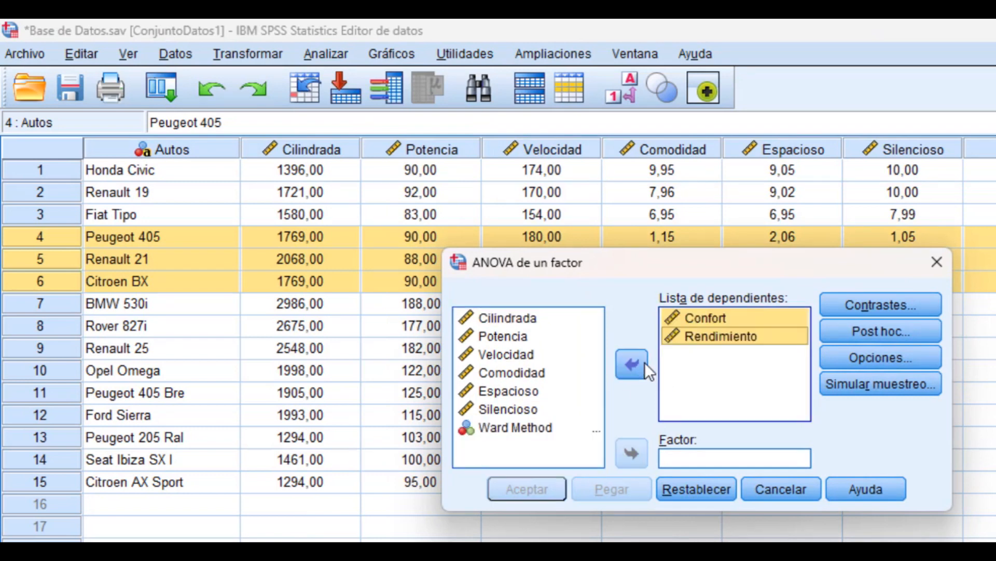
# - Use the Ward Method cluster variable as the ANOVA factor and run the analysis
pyautogui.click(545, 425)
pyautogui.click(632, 454)
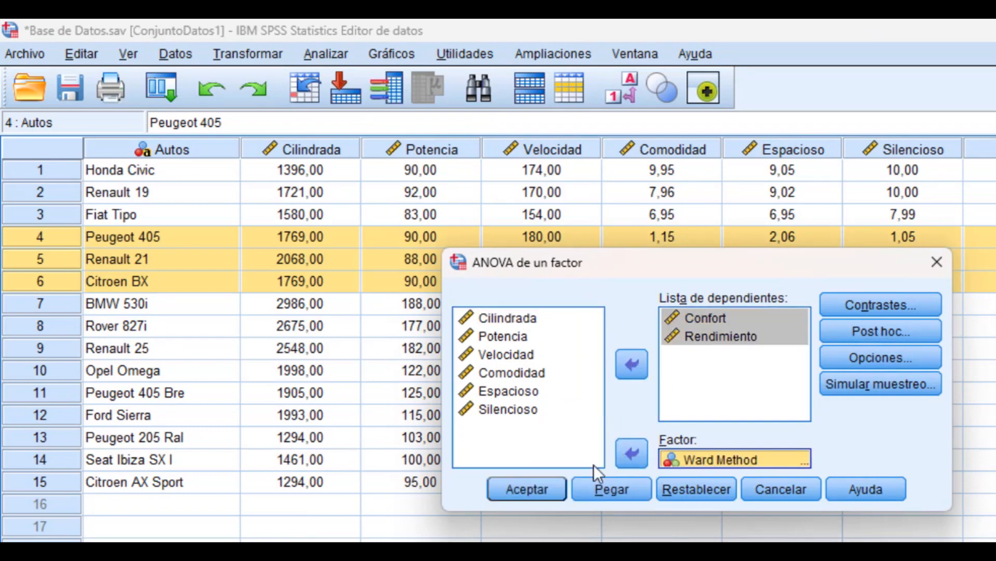
pyautogui.click(544, 483)
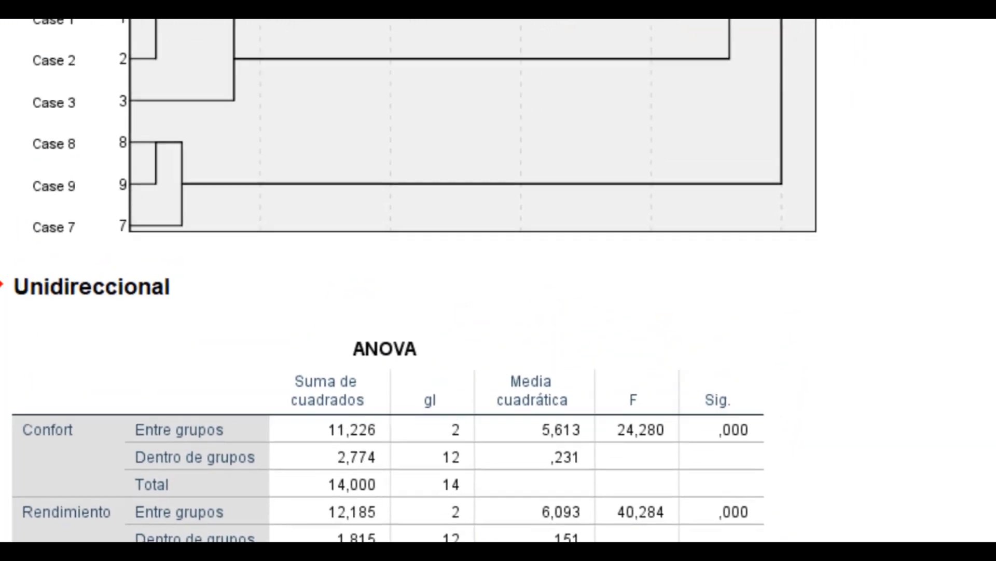
# - Start a simple scatter plot with Confort on the Y axis and Rendimiento on the X axis
pyautogui.click(278, 55)
pyautogui.moveTo(349, 260)
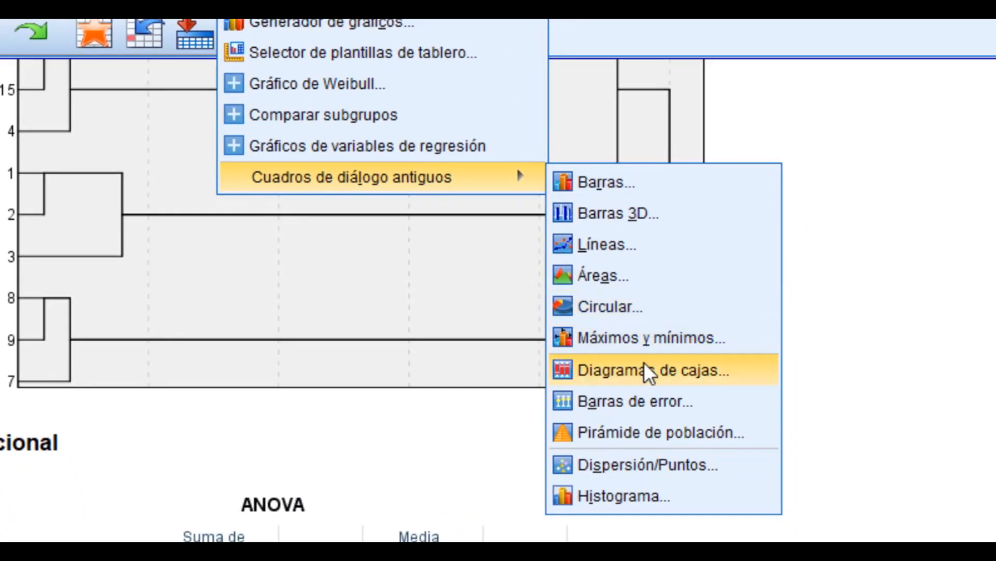
pyautogui.click(612, 459)
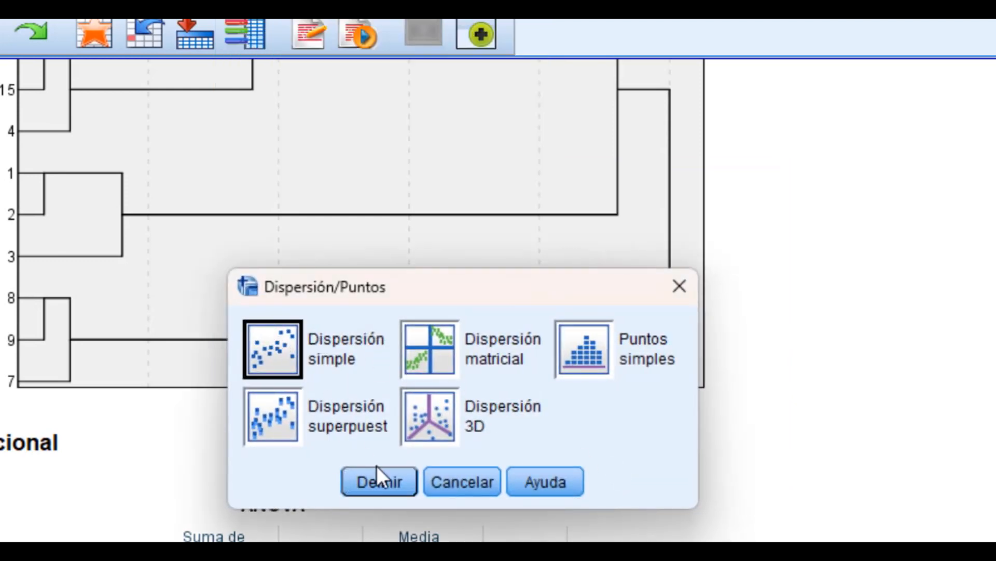
pyautogui.click(379, 482)
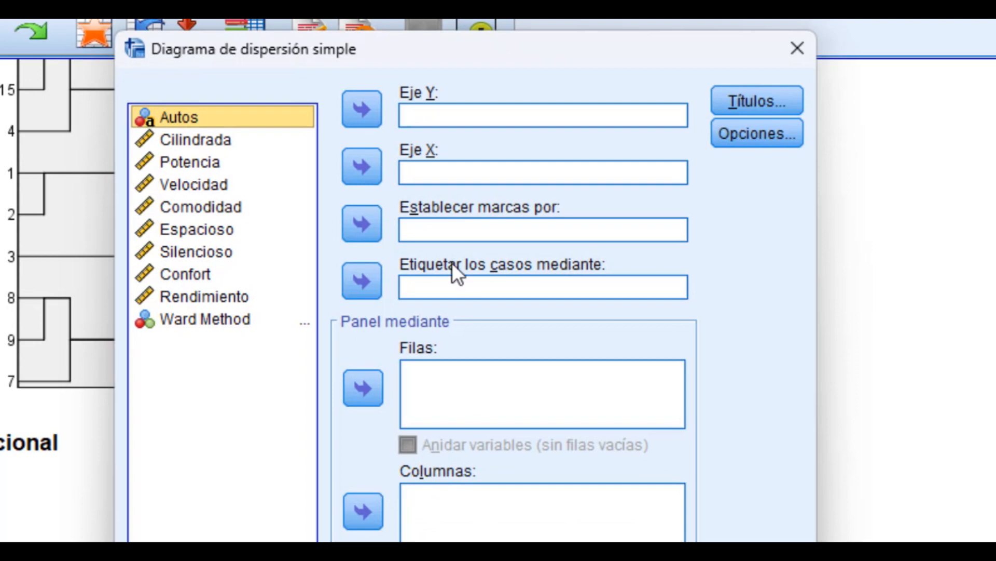
pyautogui.click(188, 273)
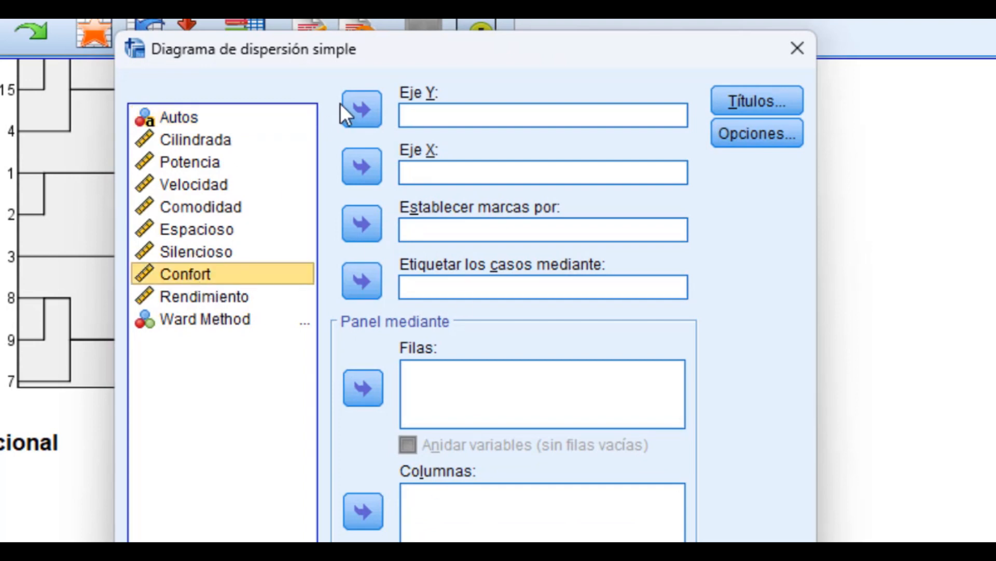
pyautogui.click(363, 101)
pyautogui.click(198, 280)
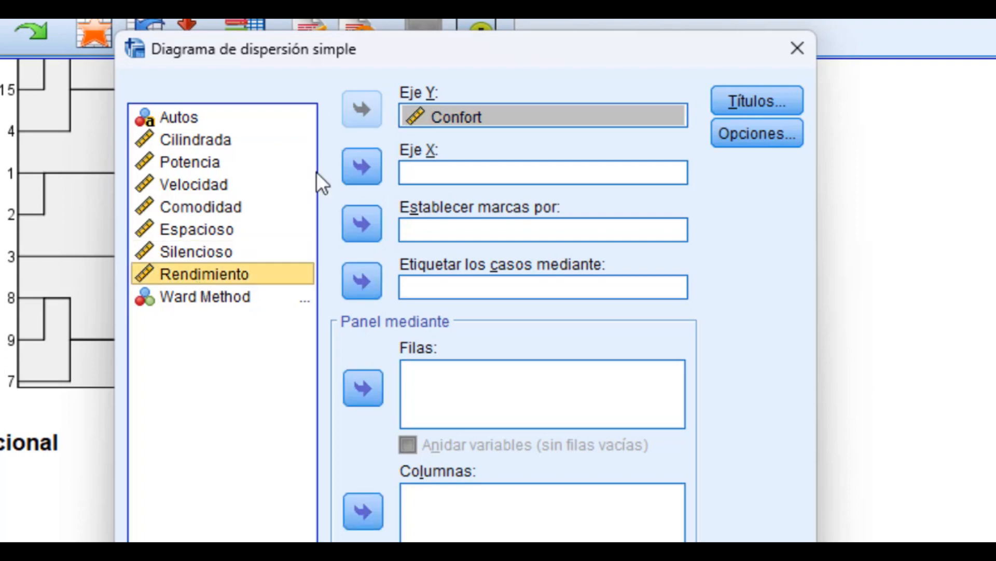
pyautogui.click(362, 167)
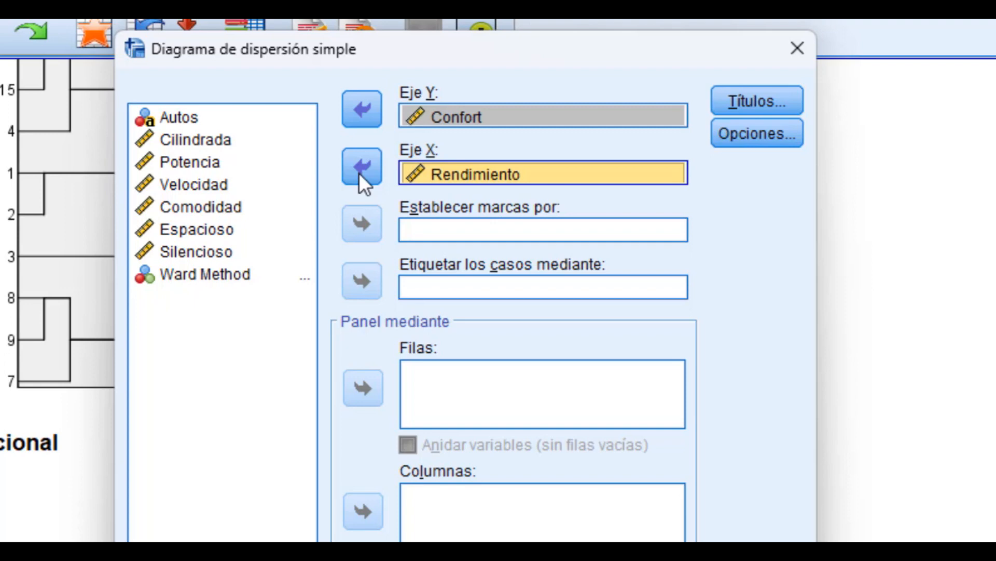
# - Set the scatter plot markers by Ward Method, label the cases with Autos, and create the chart
pyautogui.click(240, 275)
pyautogui.click(362, 225)
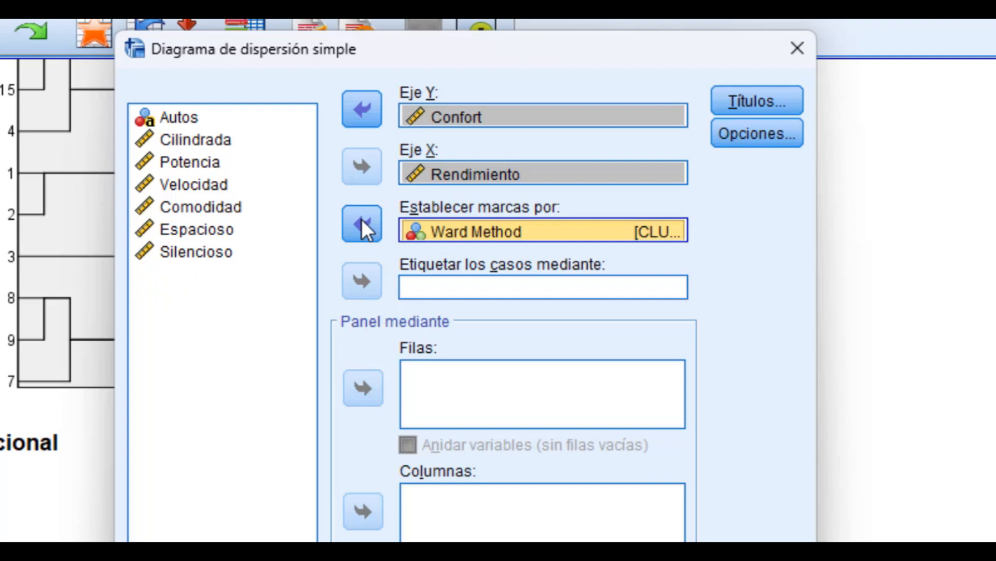
pyautogui.click(172, 120)
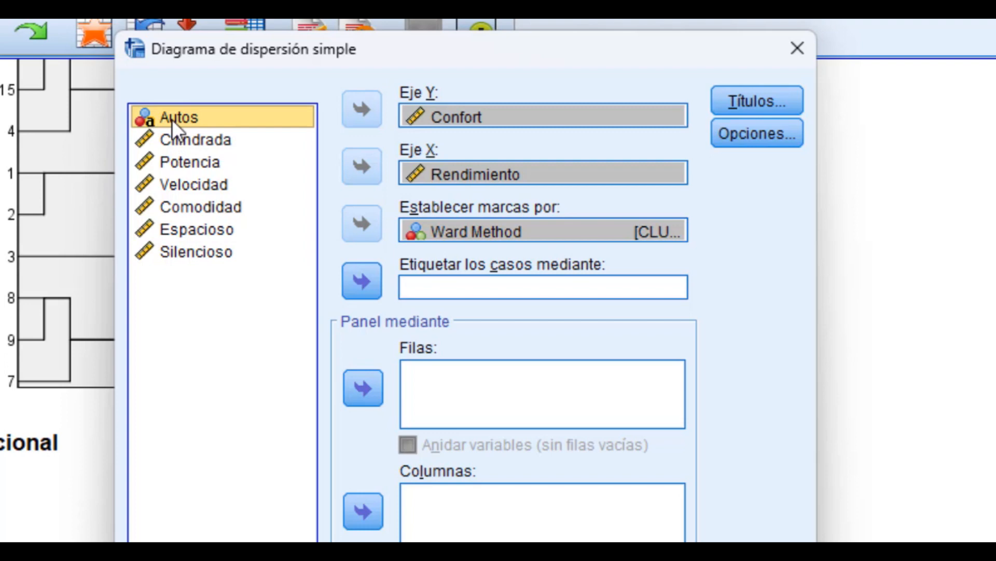
pyautogui.click(382, 275)
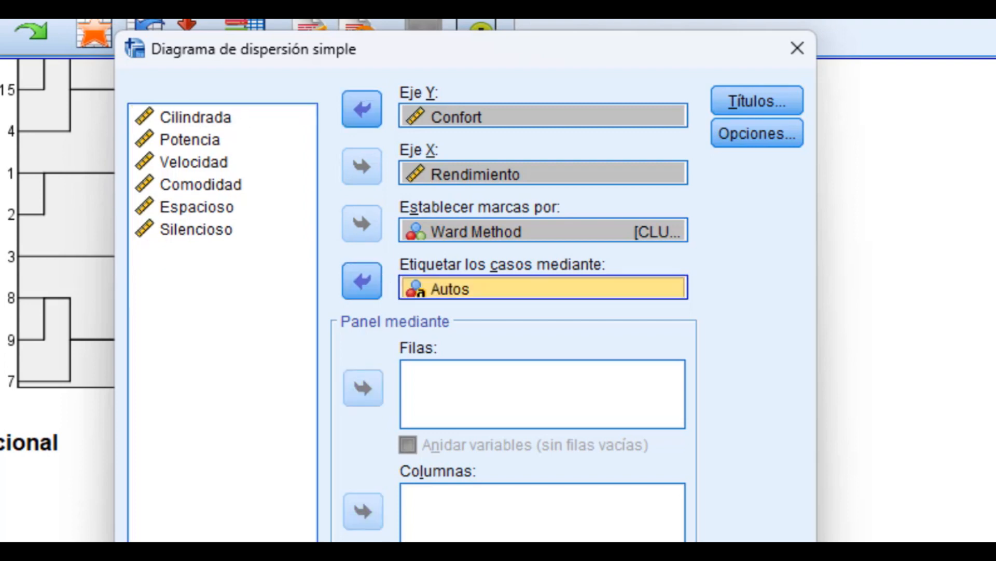
pyautogui.click(262, 541)
pyautogui.scroll(-5, 461, 455)
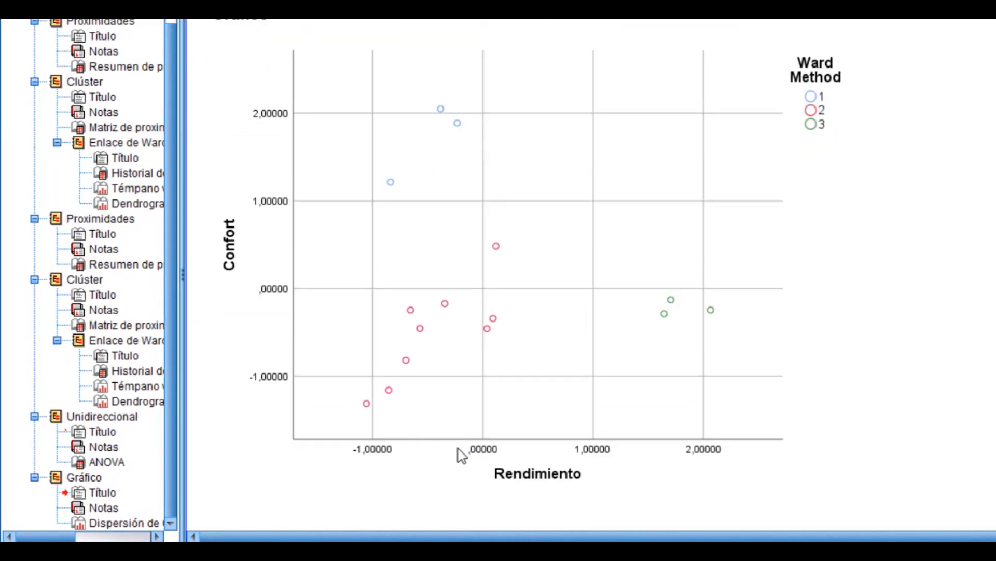
# - Open the scatter plot for editing and label its data points with the car names
pyautogui.doubleClick(628, 207)
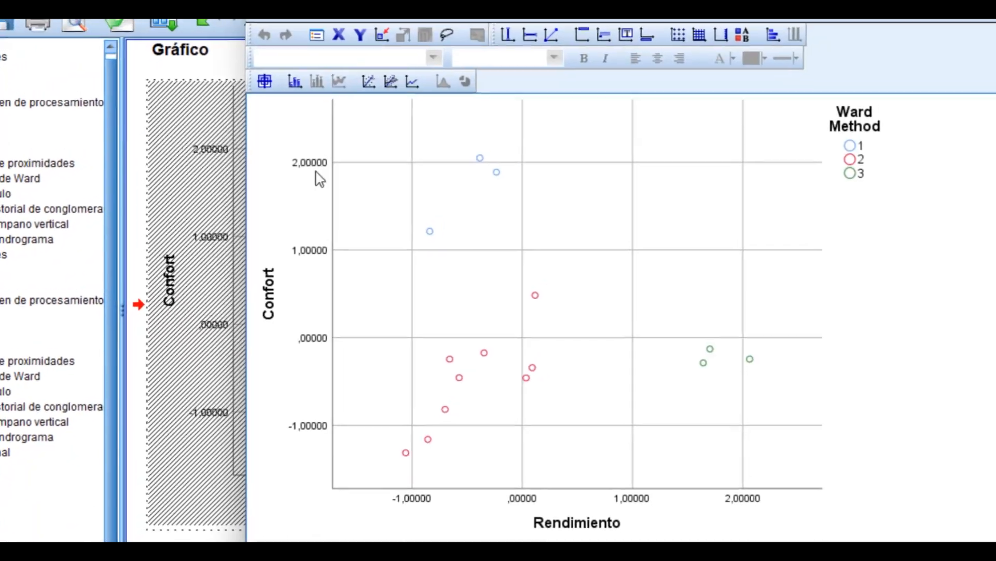
pyautogui.click(480, 241)
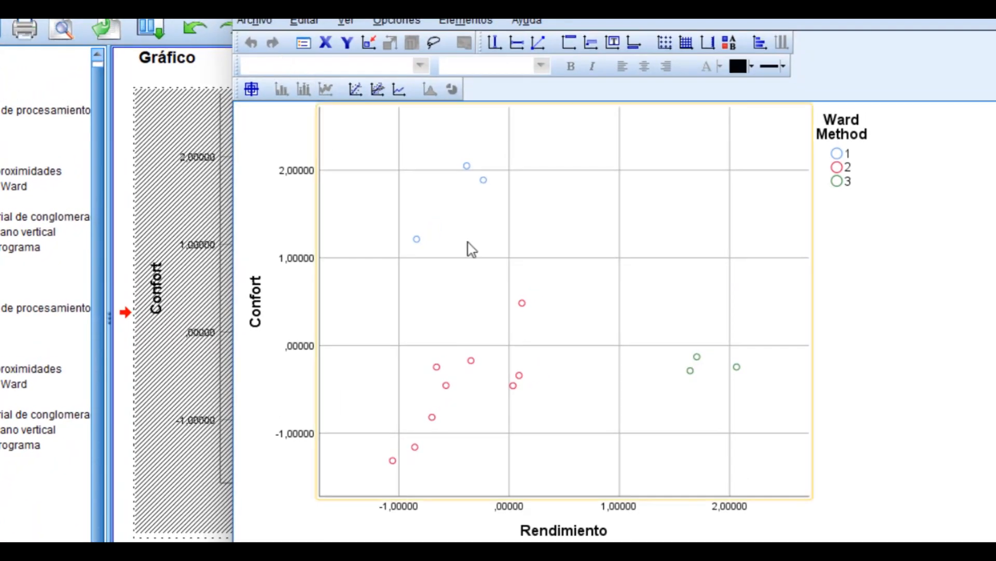
pyautogui.click(250, 90)
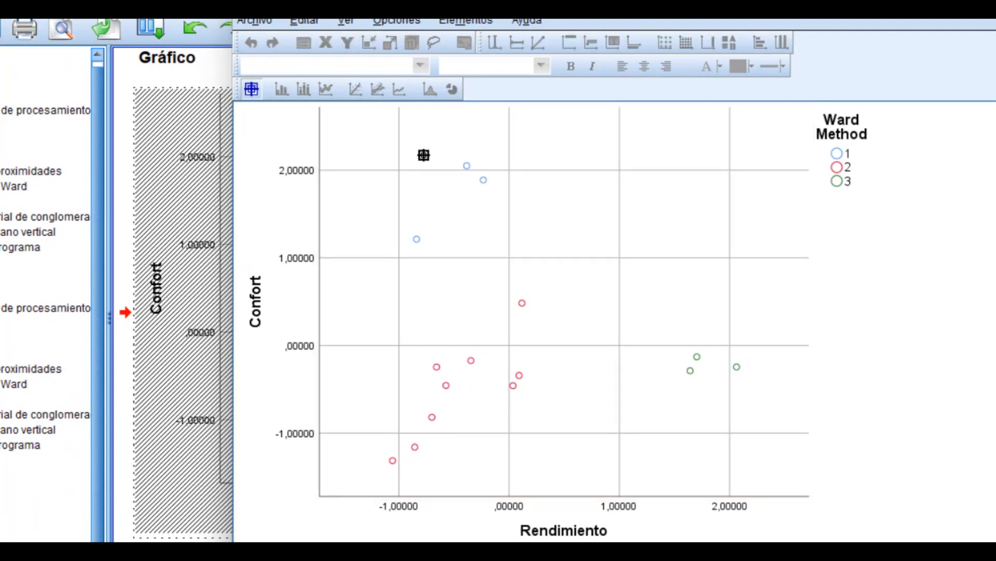
pyautogui.click(468, 166)
pyautogui.click(486, 183)
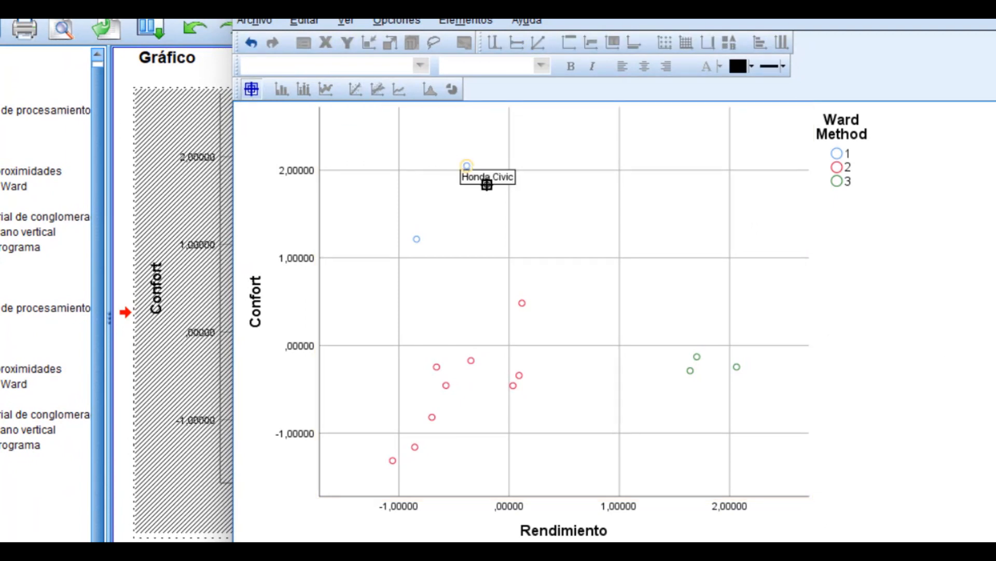
pyautogui.click(252, 90)
pyautogui.click(585, 103)
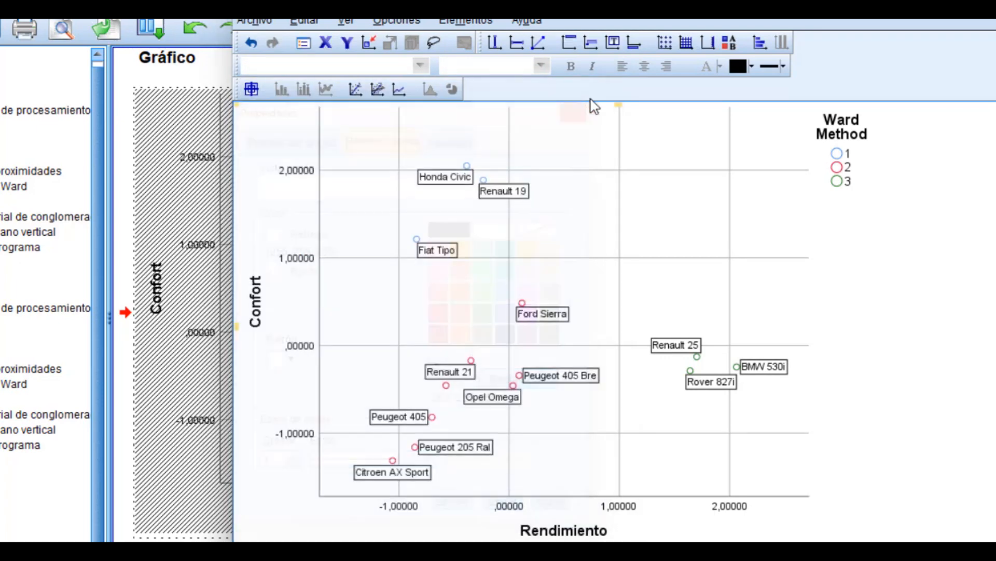
# - Add a vertical reference line to the scatter plot at position 0 on the Rendimiento axis
pyautogui.click(496, 49)
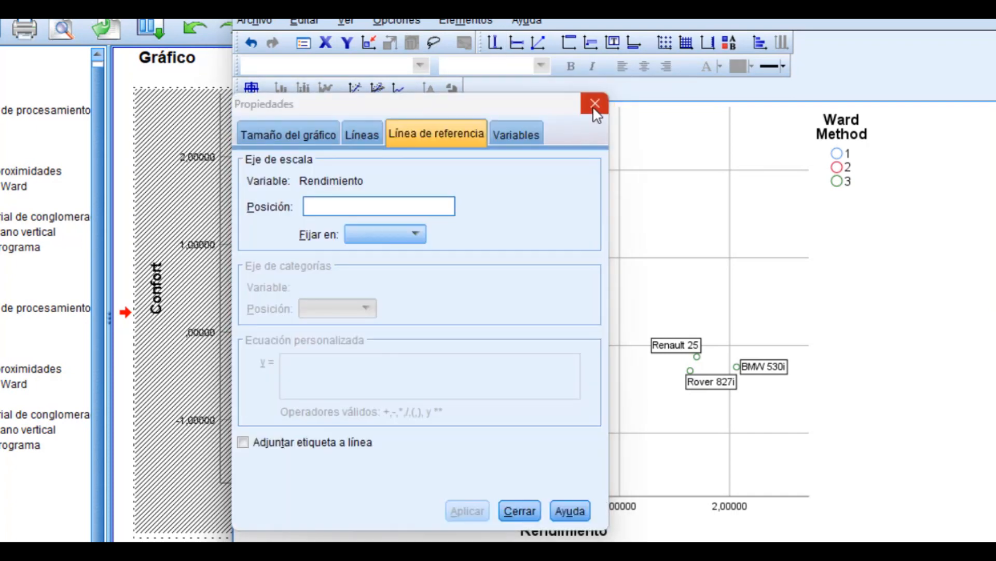
pyautogui.click(338, 212)
pyautogui.write('0')
pyautogui.press('Return')
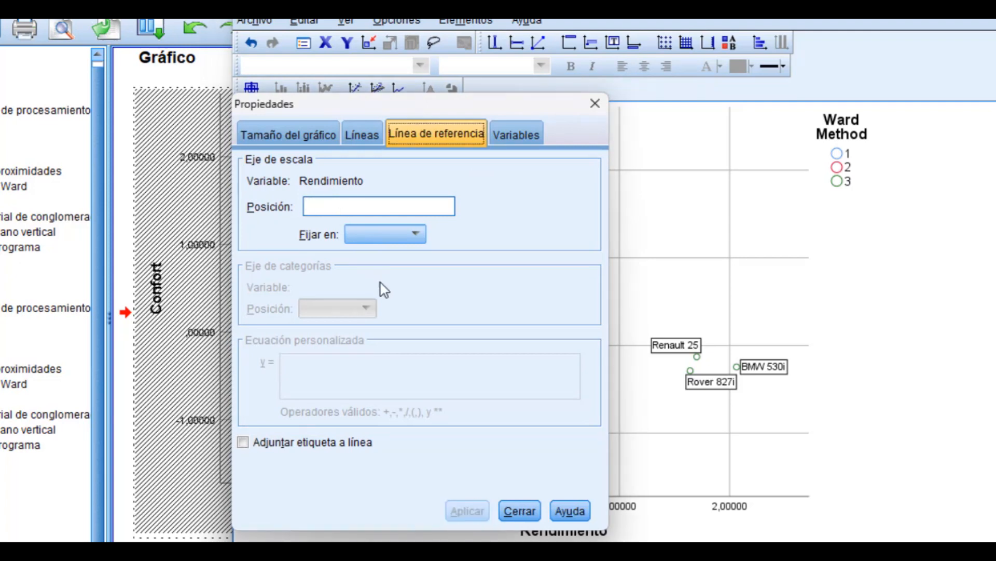
pyautogui.click(517, 509)
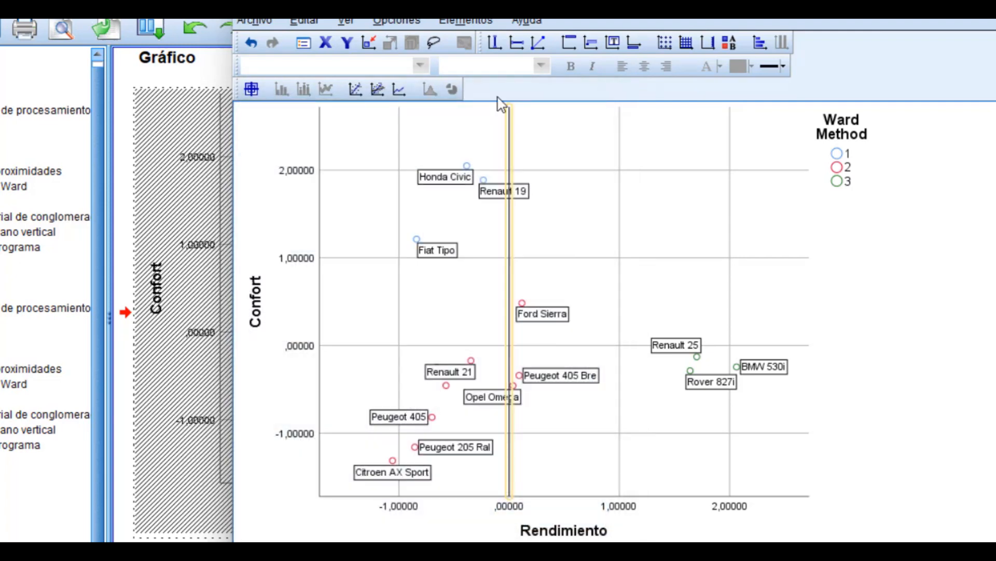
# - Add a horizontal reference line to the scatter plot at position 0 on the Confort axis
pyautogui.click(517, 42)
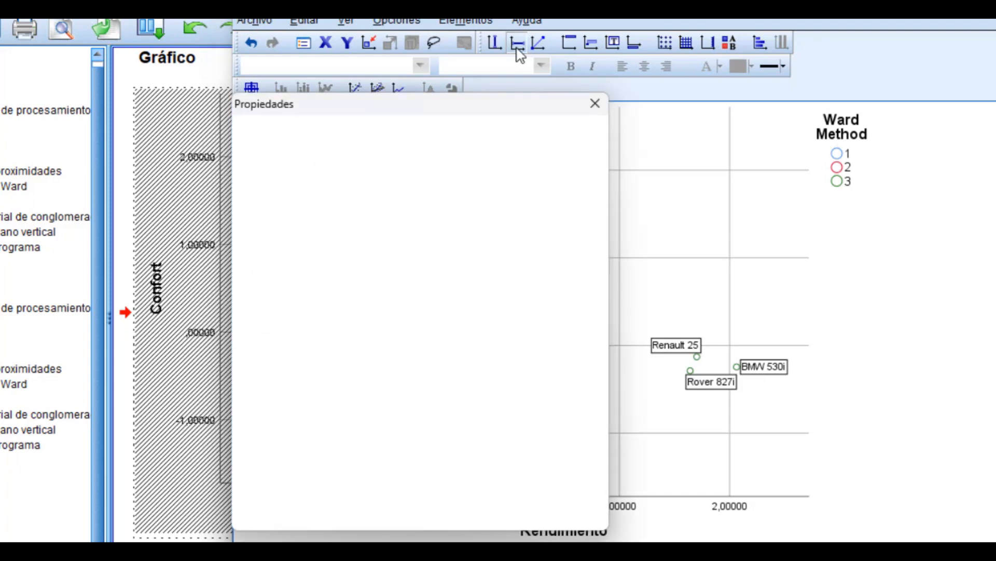
pyautogui.click(356, 213)
pyautogui.write('0')
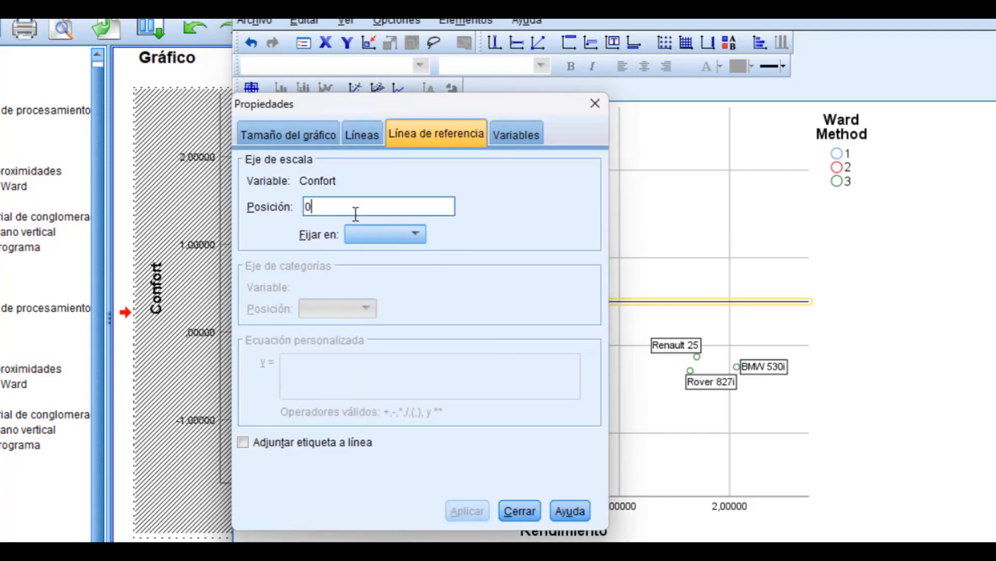
pyautogui.press('Return')
pyautogui.click(517, 511)
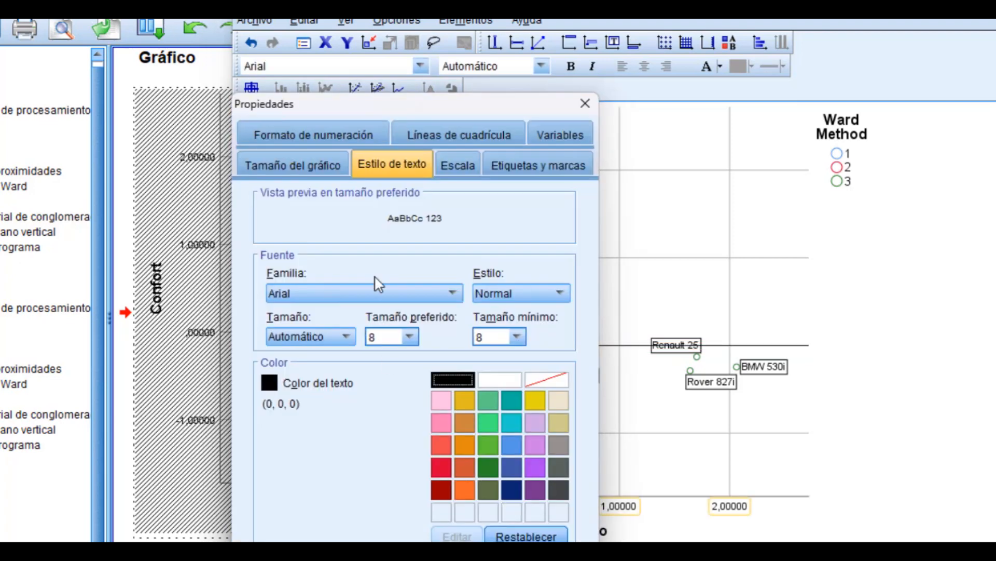
# - Set the minimum of the Rendimiento axis scale to -2,5
pyautogui.click(454, 164)
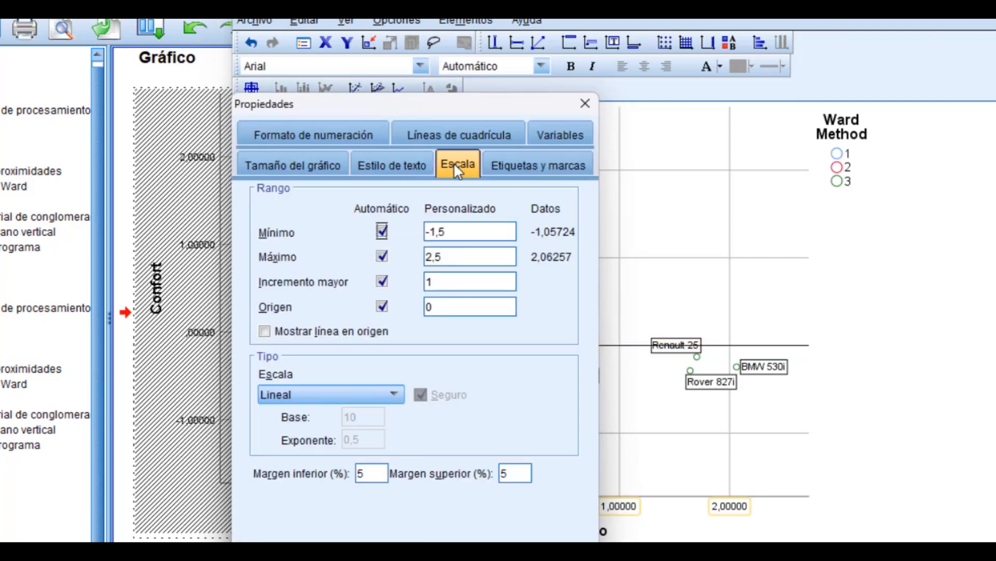
pyautogui.click(435, 231)
pyautogui.press('BackSpace')
pyautogui.write('2')
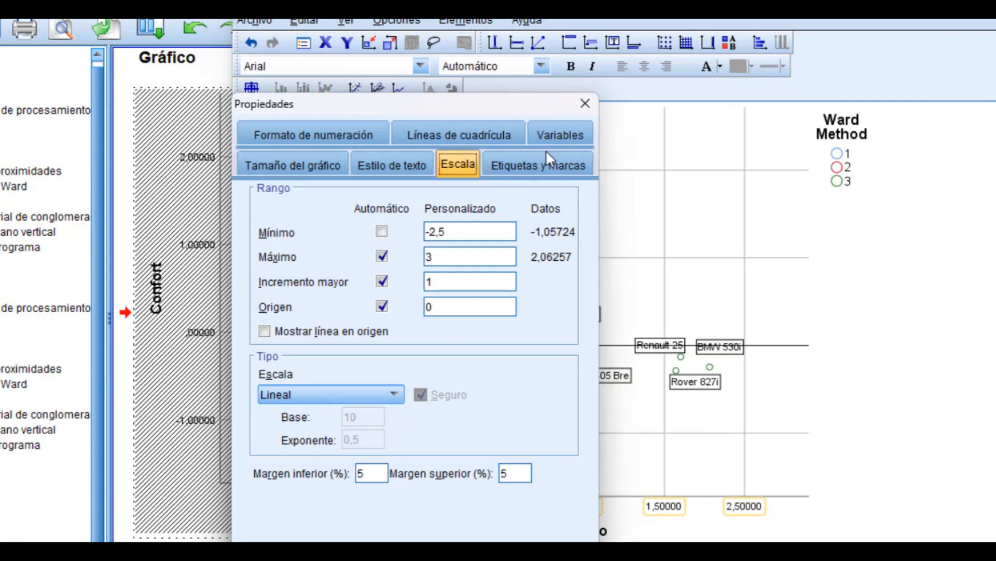
pyautogui.click(584, 104)
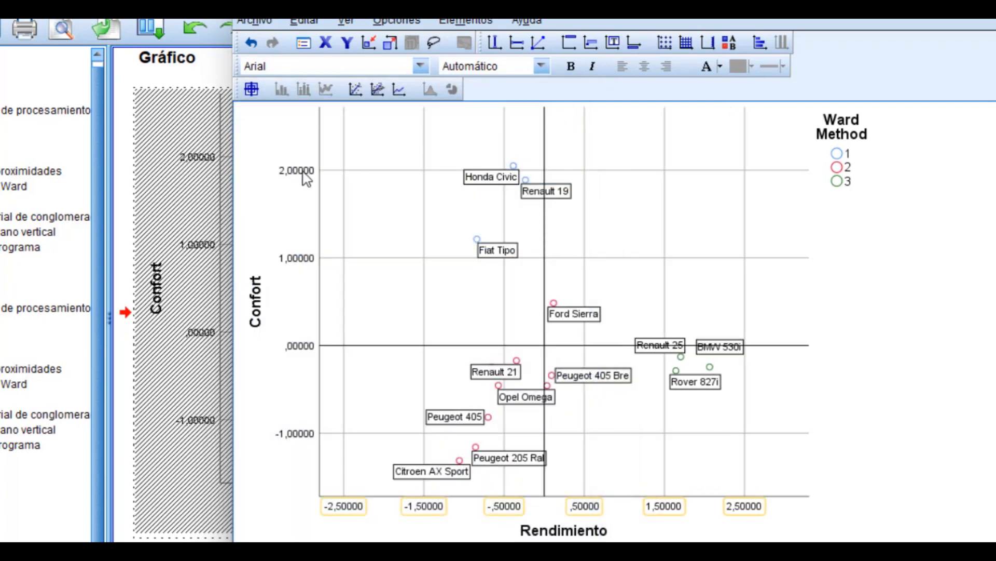
# - Set the Confort axis scale to a minimum of -2,5 and a maximum of 2,5
pyautogui.doubleClick(302, 171)
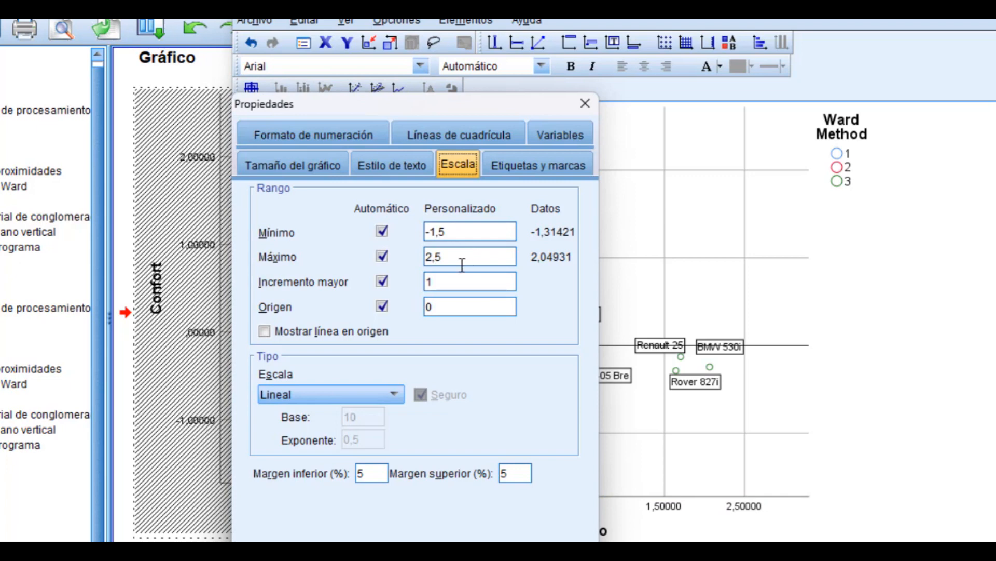
pyautogui.click(436, 232)
pyautogui.press('BackSpace')
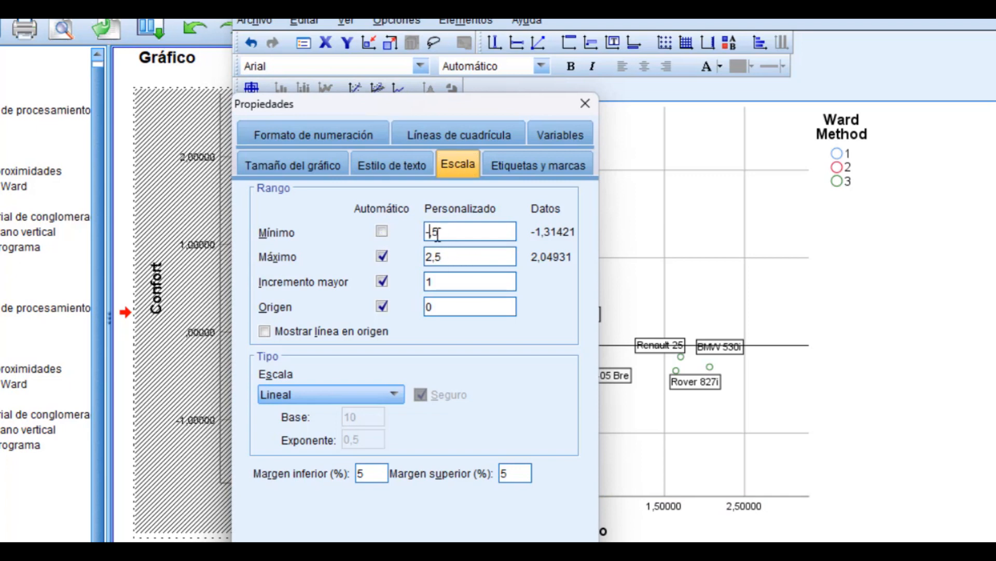
pyautogui.write('2')
pyautogui.press('Return')
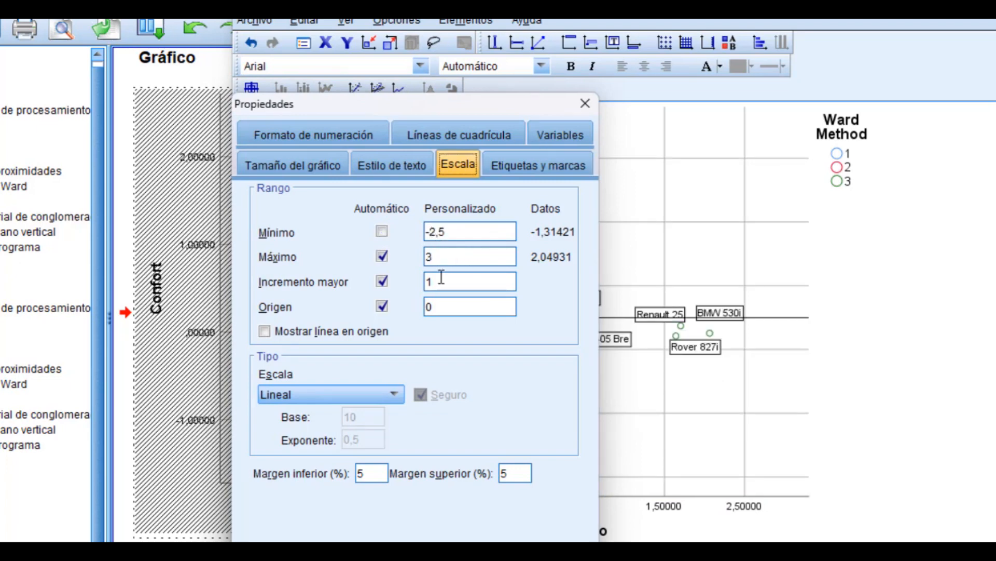
pyautogui.click(442, 258)
pyautogui.press('BackSpace')
pyautogui.write('2,5')
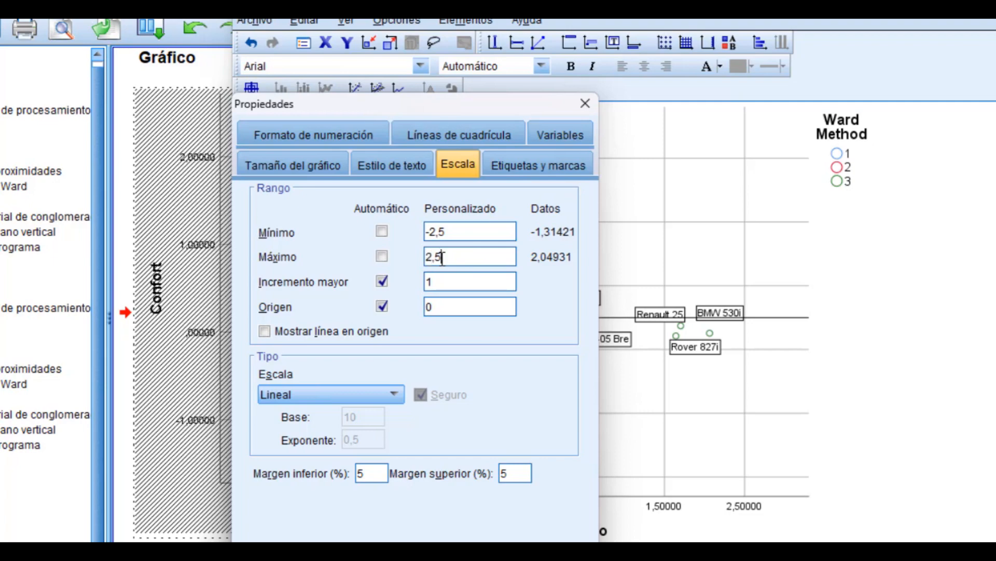
pyautogui.press('Return')
pyautogui.click(583, 104)
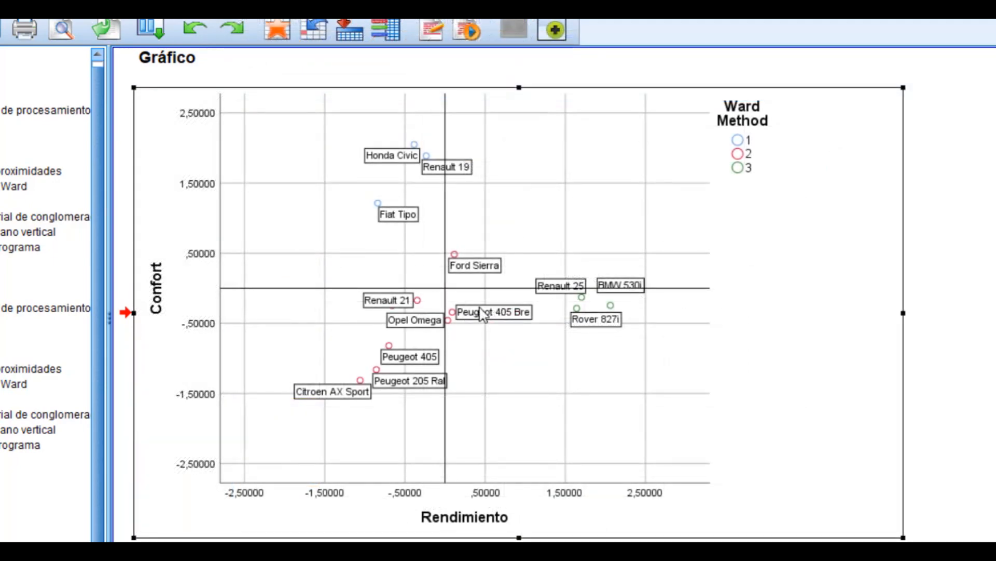
# - Switch to the PowerPoint presentation and open the scatter plot slide that follows the dendrogram
pyautogui.moveTo(711, 550)
pyautogui.click(711, 511)
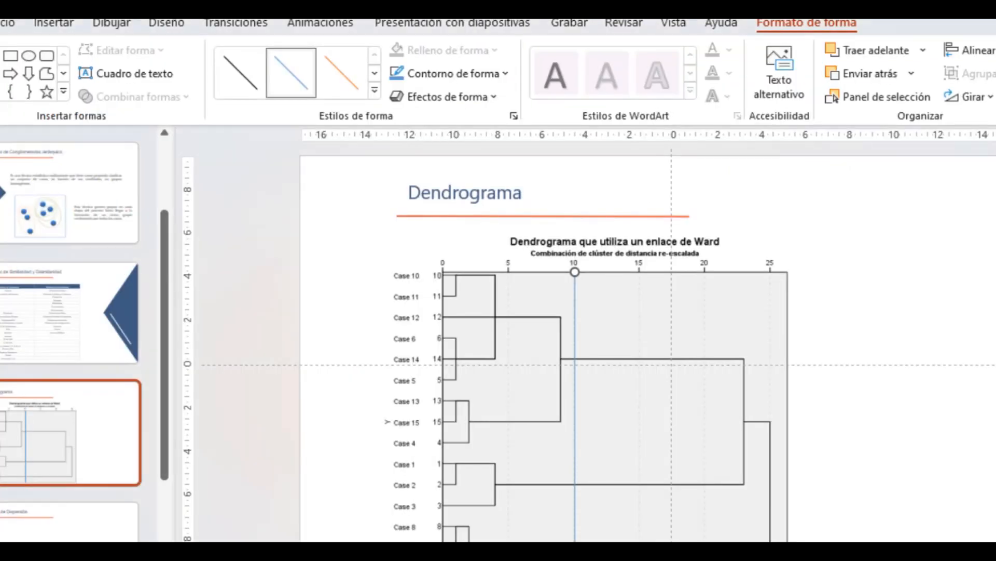
pyautogui.click(61, 524)
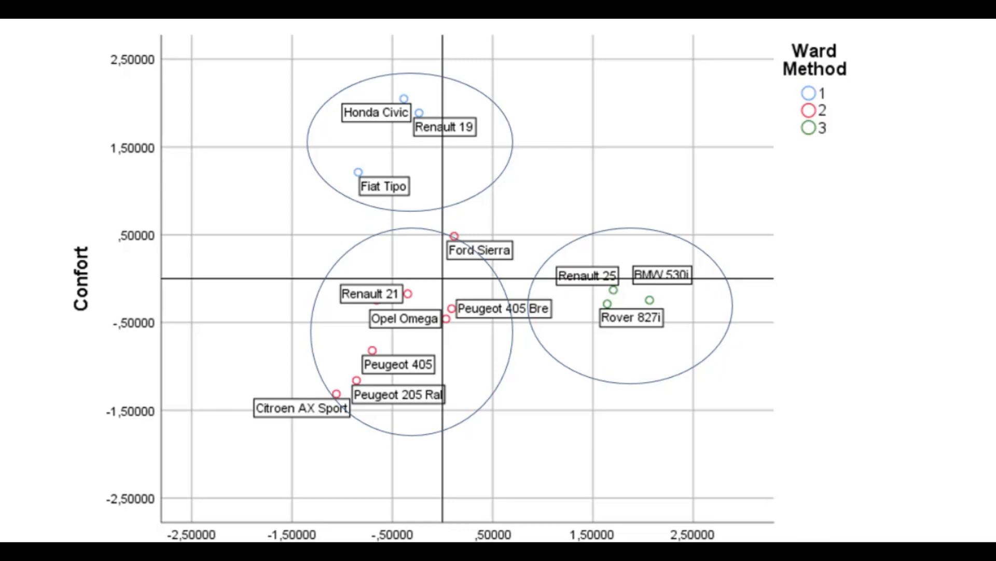
# - Return to the SPSS data editor and start a new custom table
pyautogui.click(782, 477)
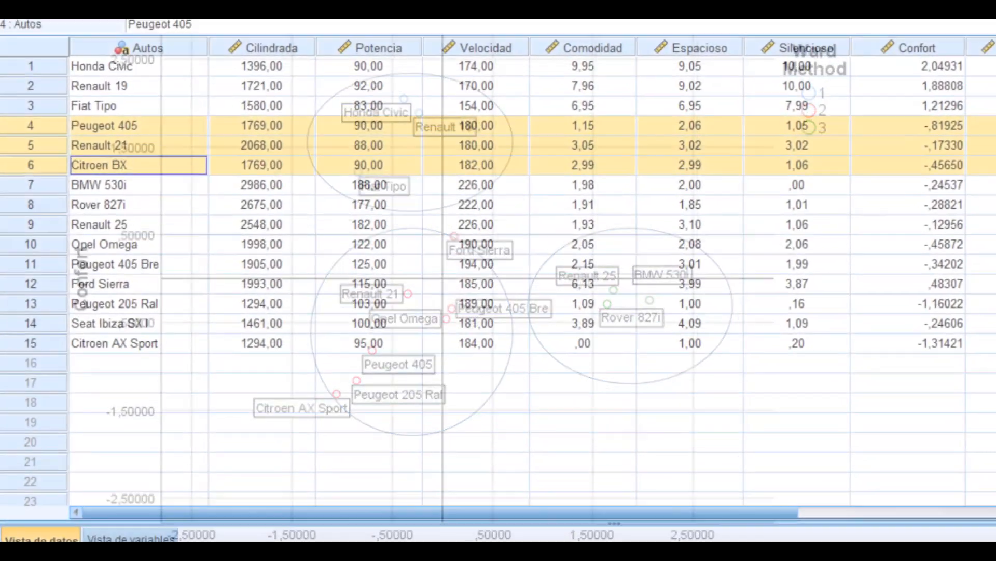
pyautogui.click(334, 55)
pyautogui.moveTo(353, 147)
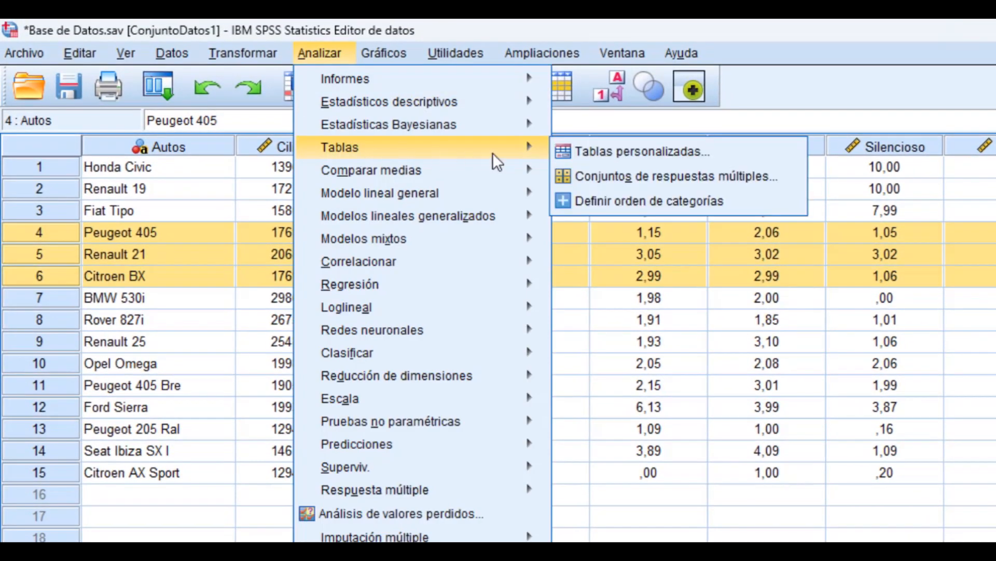
pyautogui.click(584, 142)
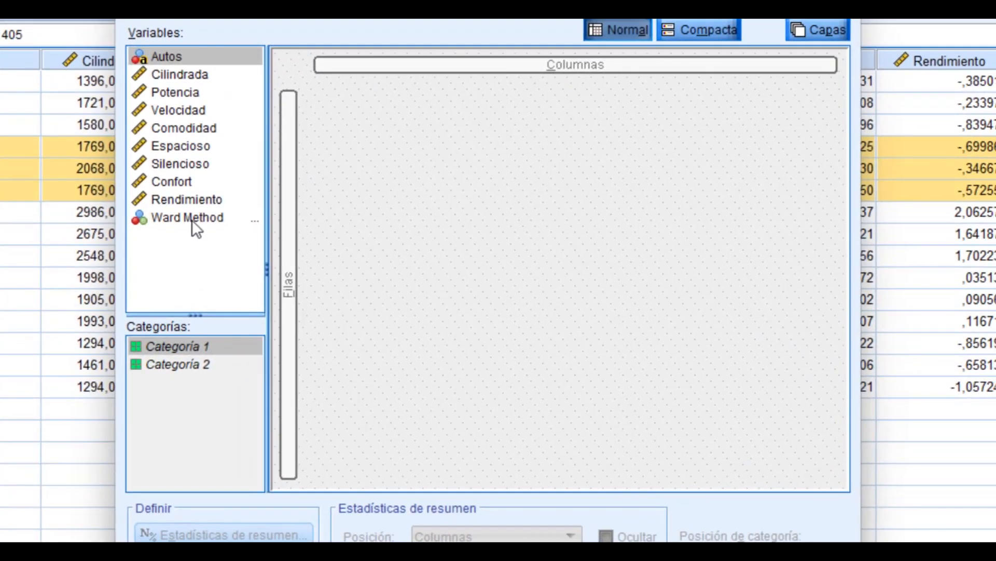
# - Put Ward Method in the table rows and the means of Rendimiento and Confort in the columns, and generate the table
pyautogui.click(193, 219)
pyautogui.moveTo(192, 220); pyautogui.dragTo(288, 272)
pyautogui.moveTo(204, 202); pyautogui.dragTo(542, 110)
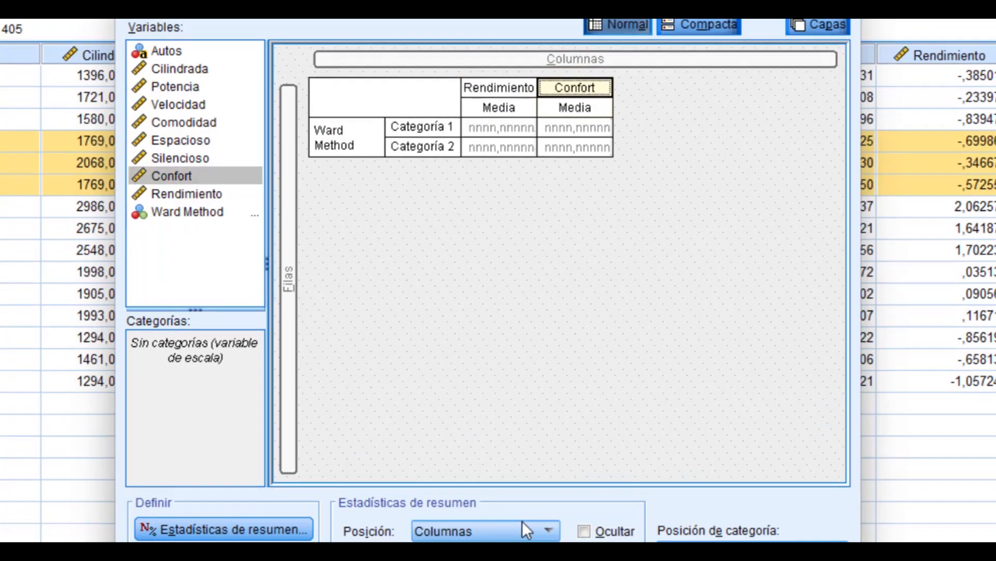
pyautogui.click(332, 516)
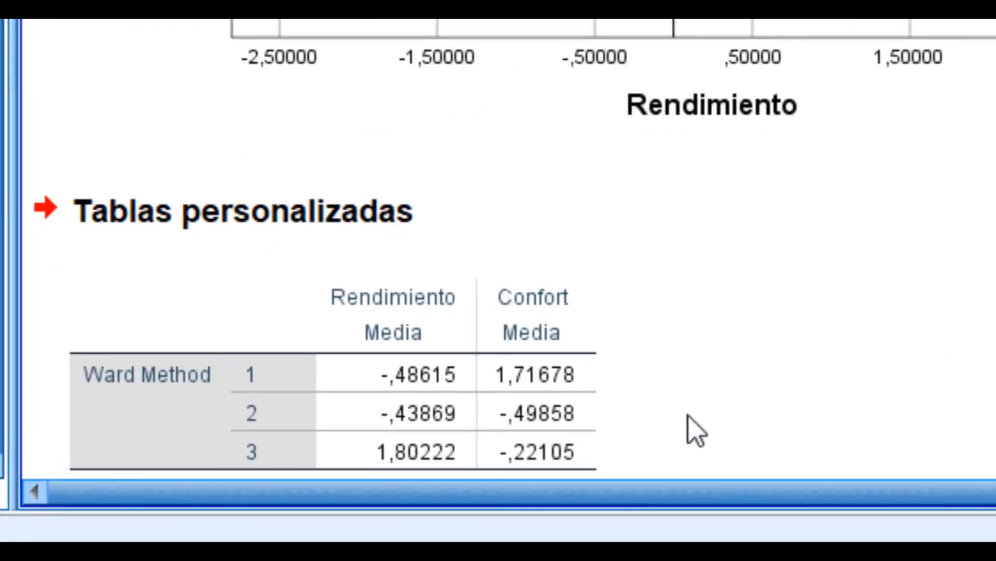